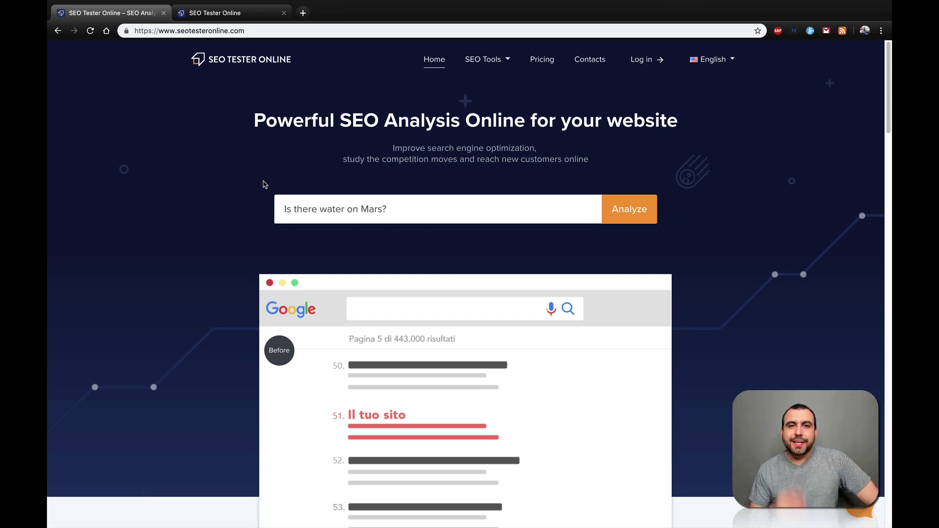
{"action": "key", "text": "BackSpace"}
{"action": "key", "text": "BackSpace"}
{"action": "key", "text": "BackSpace"}
{"action": "key", "text": "BackSpace"}
{"action": "key", "text": "BackSpace"}
{"action": "key", "text": "BackSpace"}
{"action": "key", "text": "BackSpace"}
{"action": "key", "text": "BackSpace"}
{"action": "key", "text": "BackSpace"}
{"action": "key", "text": "BackSpace"}
{"action": "key", "text": "BackSpace"}
{"action": "key", "text": "BackSpace"}
{"action": "key", "text": "BackSpace"}
{"action": "key", "text": "BackSpace"}
{"action": "key", "text": "BackSpace"}
{"action": "key", "text": "BackSpace"}
{"action": "key", "text": "BackSpace"}
{"action": "key", "text": "BackSpace"}
{"action": "key", "text": "BackSpace"}
{"action": "key", "text": "BackSpace"}
{"action": "type", "text": "http://competi"}
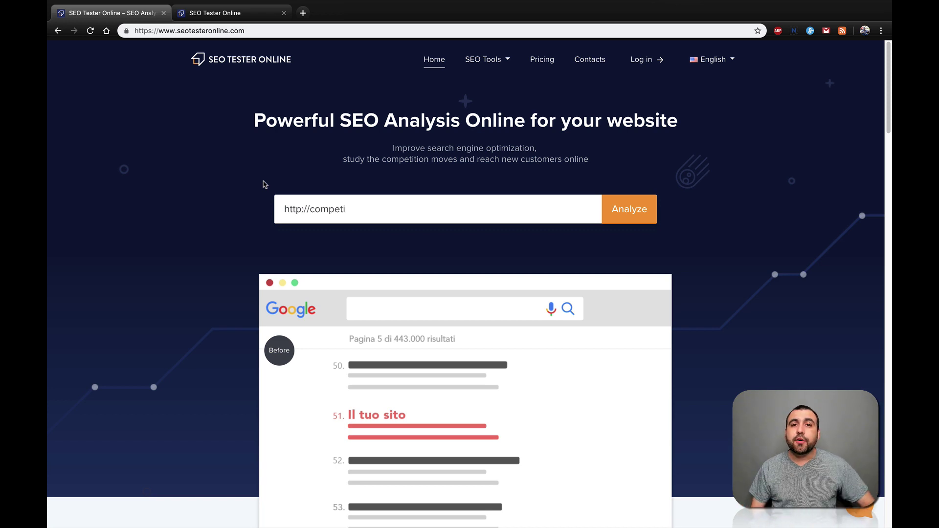
{"action": "type", "text": "torwebsite.com"}
{"action": "key", "text": "BackSpace"}
{"action": "key", "text": "BackSpace"}
{"action": "key", "text": "BackSpace"}
{"action": "key", "text": "BackSpace"}
{"action": "key", "text": "BackSpace"}
{"action": "key", "text": "BackSpace"}
{"action": "key", "text": "BackSpace"}
{"action": "key", "text": "BackSpace"}
{"action": "key", "text": "BackSpace"}
{"action": "key", "text": "BackSpace"}
{"action": "key", "text": "BackSpace"}
{"action": "key", "text": "BackSpace"}
{"action": "key", "text": "BackSpace"}
{"action": "key", "text": "BackSpace"}
{"action": "key", "text": "BackSpace"}
{"action": "key", "text": "BackSpace"}
{"action": "key", "text": "BackSpace"}
{"action": "key", "text": "BackSpace"}
{"action": "key", "text": "BackSpace"}
{"action": "key", "text": "BackSpace"}
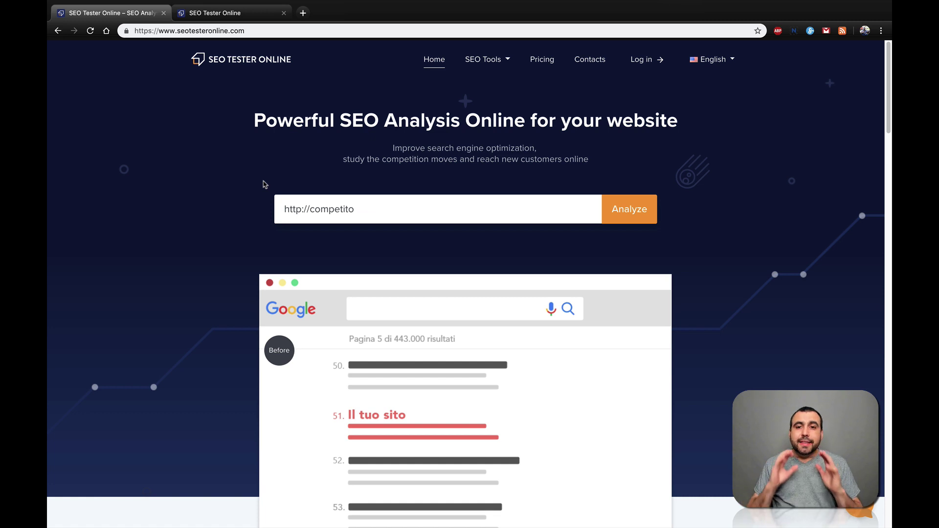
{"action": "type", "text": "How to make pizza on Plut"}
{"action": "key", "text": "BackSpace"}
{"action": "key", "text": "BackSpace"}
{"action": "key", "text": "BackSpace"}
{"action": "key", "text": "BackSpace"}
{"action": "key", "text": "BackSpace"}
{"action": "key", "text": "BackSpace"}
{"action": "key", "text": "BackSpace"}
{"action": "key", "text": "BackSpace"}
{"action": "key", "text": "BackSpace"}
{"action": "key", "text": "BackSpace"}
{"action": "key", "text": "BackSpace"}
{"action": "key", "text": "BackSpace"}
{"action": "key", "text": "BackSpace"}
{"action": "key", "text": "BackSpace"}
{"action": "key", "text": "BackSpace"}
{"action": "key", "text": "BackSpace"}
{"action": "key", "text": "BackSpace"}
{"action": "key", "text": "BackSpace"}
{"action": "key", "text": "BackSpace"}
{"action": "key", "text": "BackSpace"}
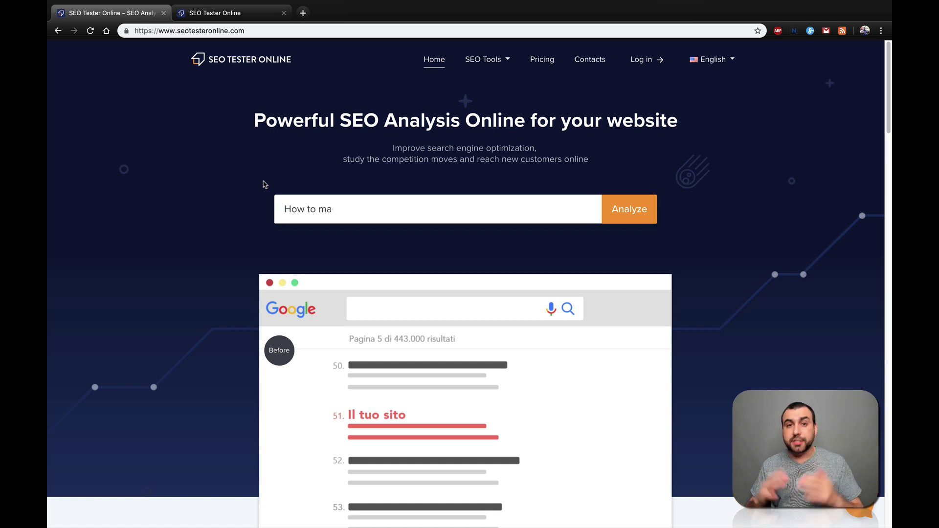
{"action": "type", "text": "https://you"}
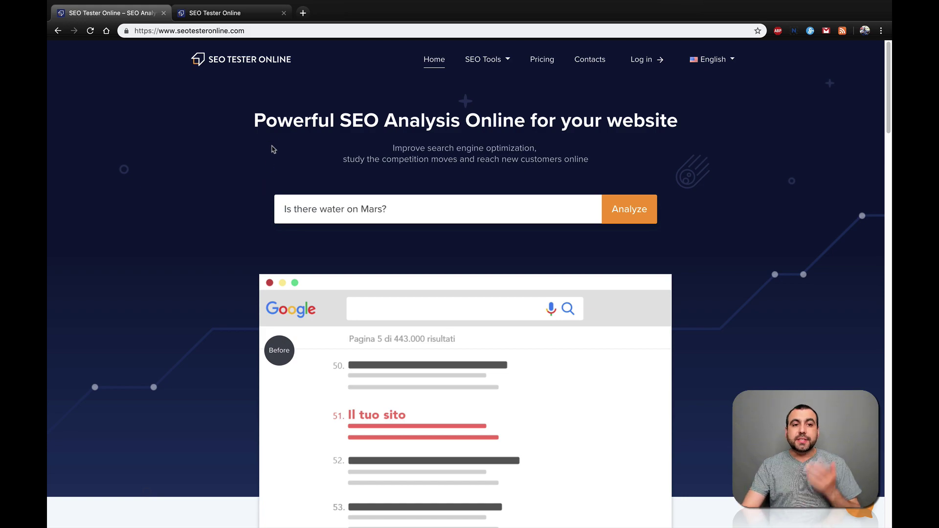
{"action": "scroll", "coordinate": [274, 176], "scroll_direction": "down", "scroll_amount": 12}
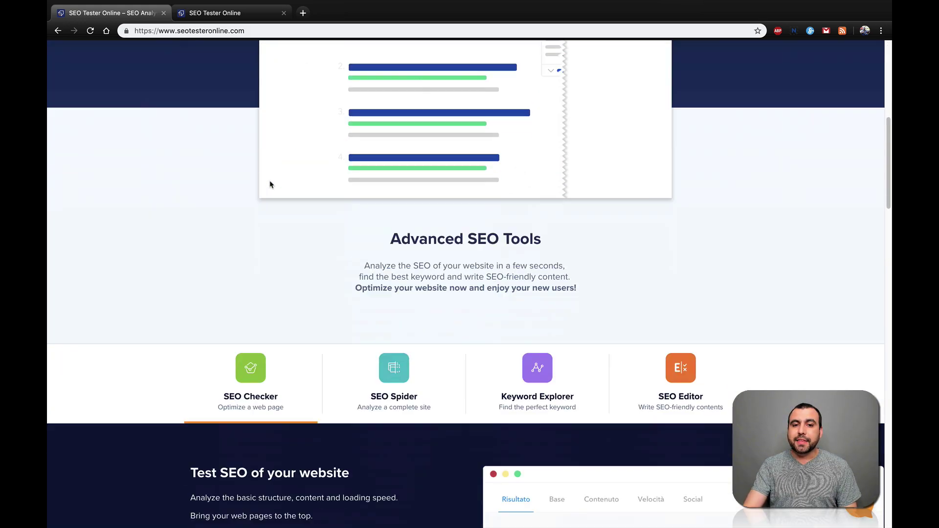
{"action": "scroll", "coordinate": [269, 185], "scroll_direction": "down", "scroll_amount": 7}
{"action": "scroll", "coordinate": [269, 184], "scroll_direction": "up", "scroll_amount": 15}
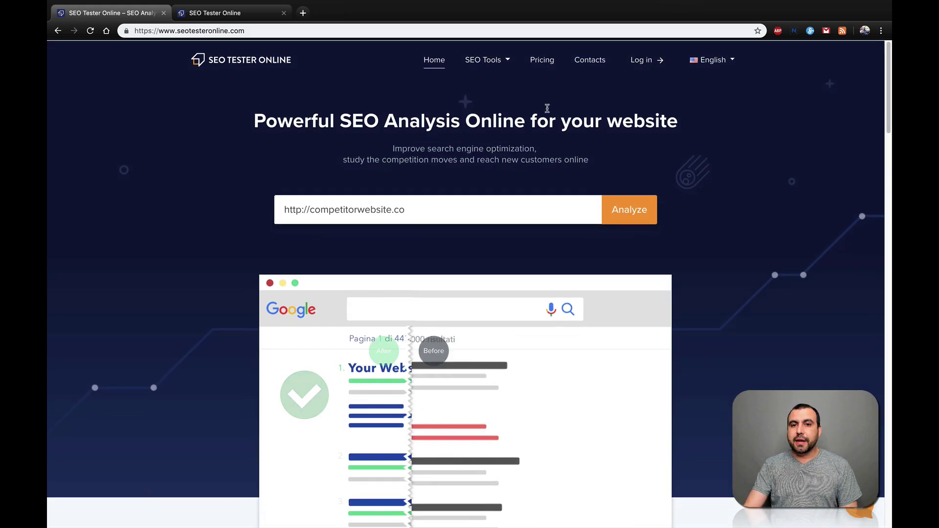
Step: Compare the Personal, Professional and Business plan cards on the Pricing page, then return to the suite dashboard
{"action": "left_click", "coordinate": [540, 58]}
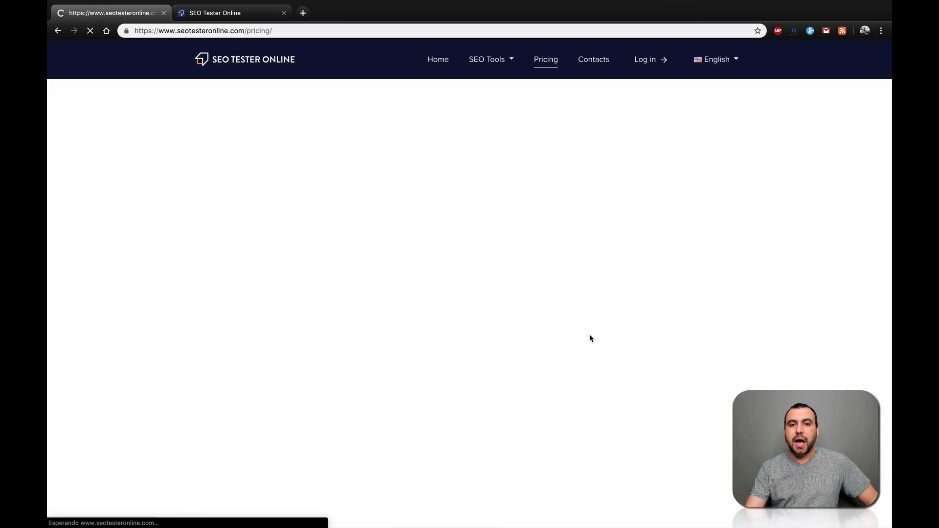
{"action": "scroll", "coordinate": [589, 338], "scroll_direction": "down", "scroll_amount": 4}
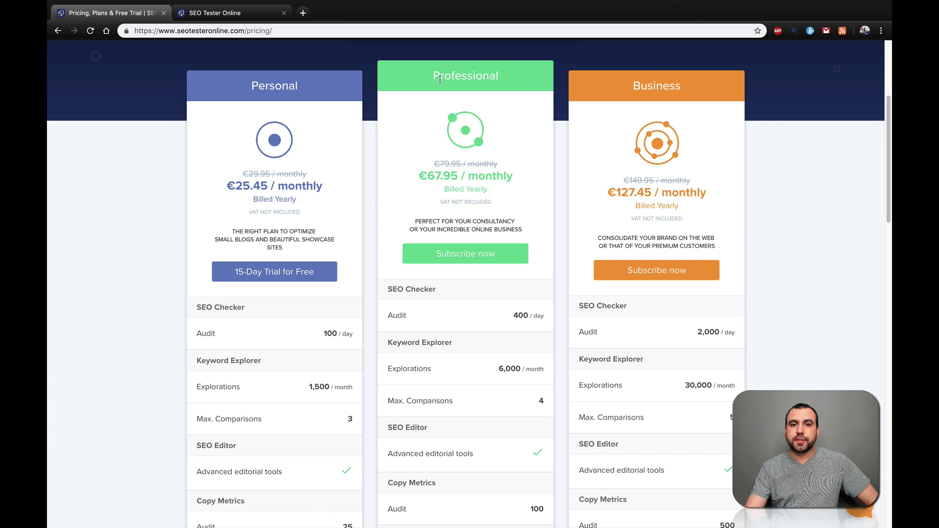
{"action": "left_click", "coordinate": [499, 75]}
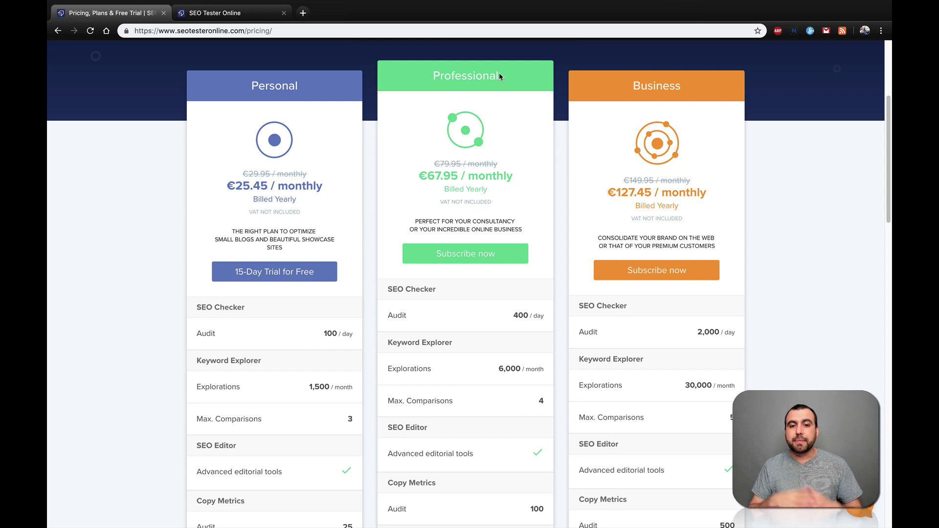
{"action": "scroll", "coordinate": [499, 74], "scroll_direction": "down", "scroll_amount": 2}
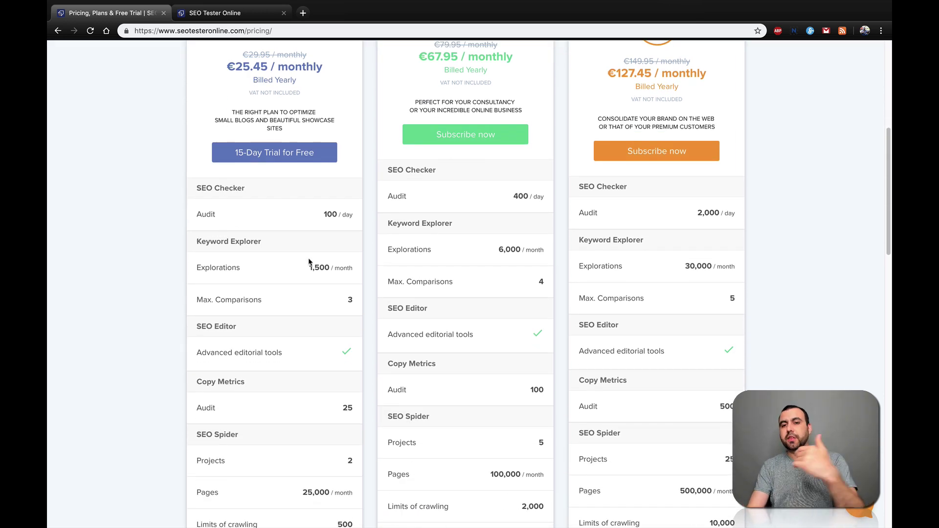
{"action": "scroll", "coordinate": [309, 262], "scroll_direction": "up", "scroll_amount": 6}
{"action": "left_click", "coordinate": [225, 13]}
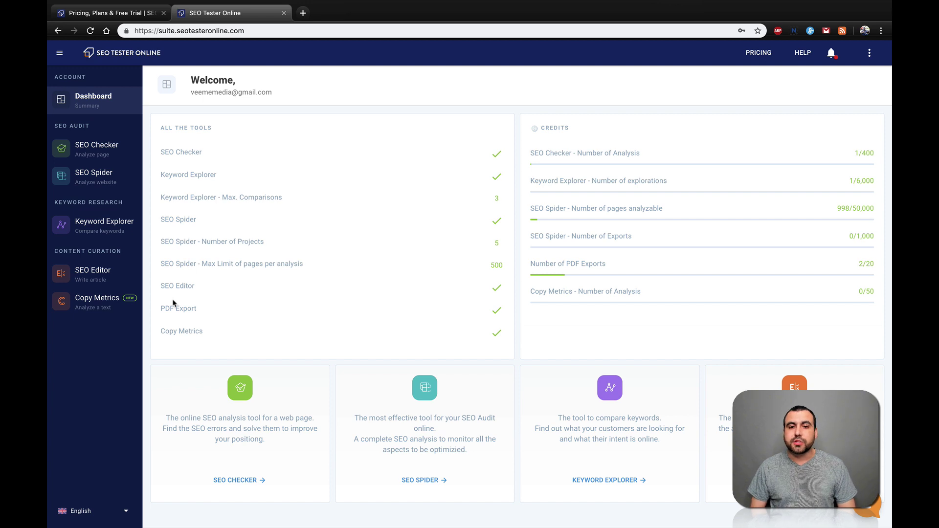
Step: Run the SEO Checker on vendetodito.com, getting an overall score of 76.7/100
{"action": "left_click", "coordinate": [83, 145]}
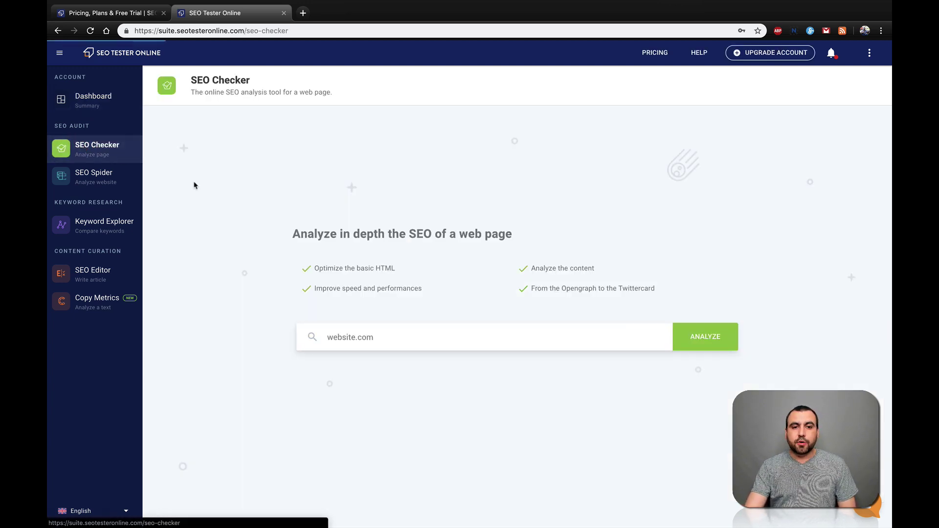
{"action": "left_click", "coordinate": [396, 340]}
{"action": "type", "text": "vende"}
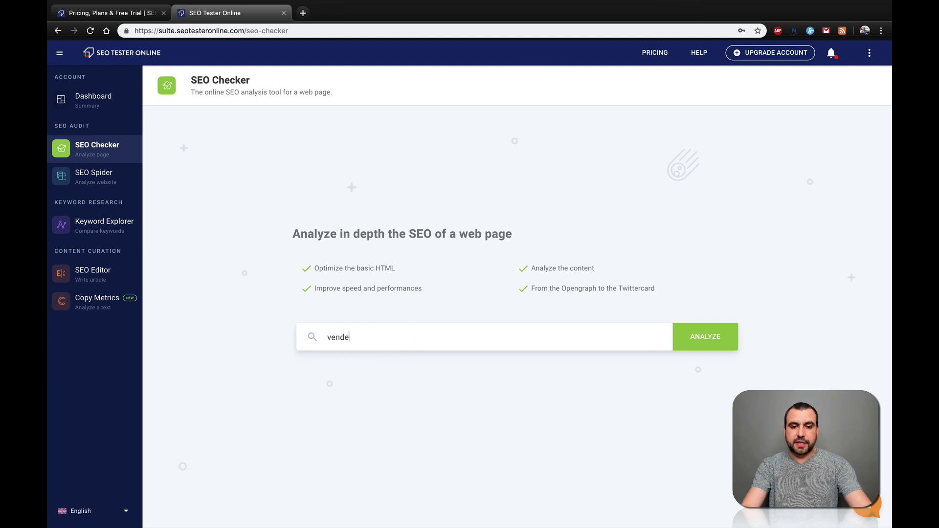
{"action": "type", "text": "todito.com"}
{"action": "key", "text": "Return"}
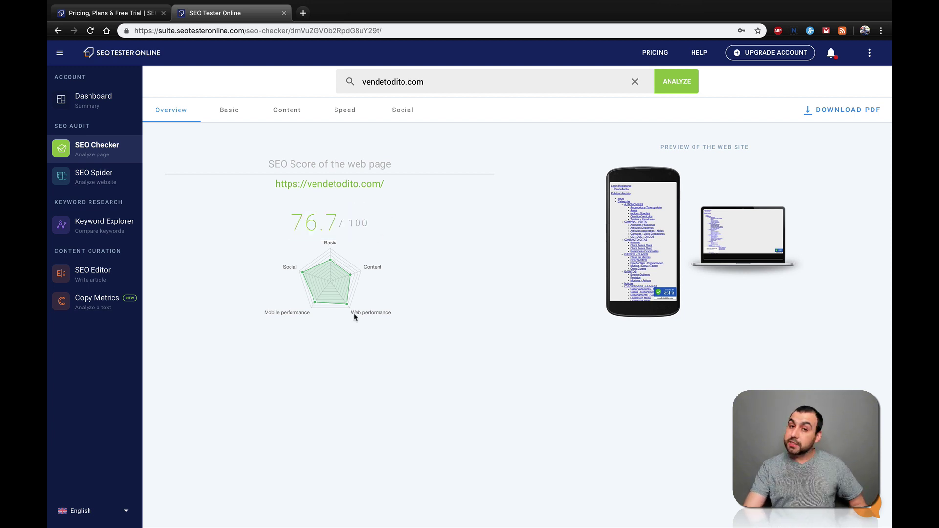
Step: Review the Basic checks for vendetodito.com: Google Snippet 63.3, Title 30.0, missing H1, plus H2 and sitemap results
{"action": "left_click", "coordinate": [225, 111]}
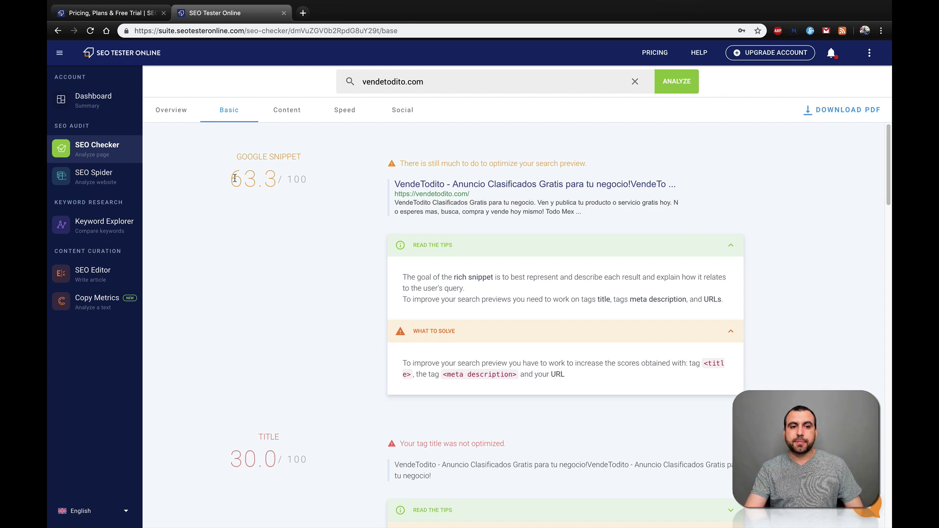
{"action": "left_click_drag", "start_coordinate": [234, 179], "coordinate": [323, 180]}
{"action": "left_click", "coordinate": [323, 180]}
{"action": "scroll", "coordinate": [289, 180], "scroll_direction": "down", "scroll_amount": 5}
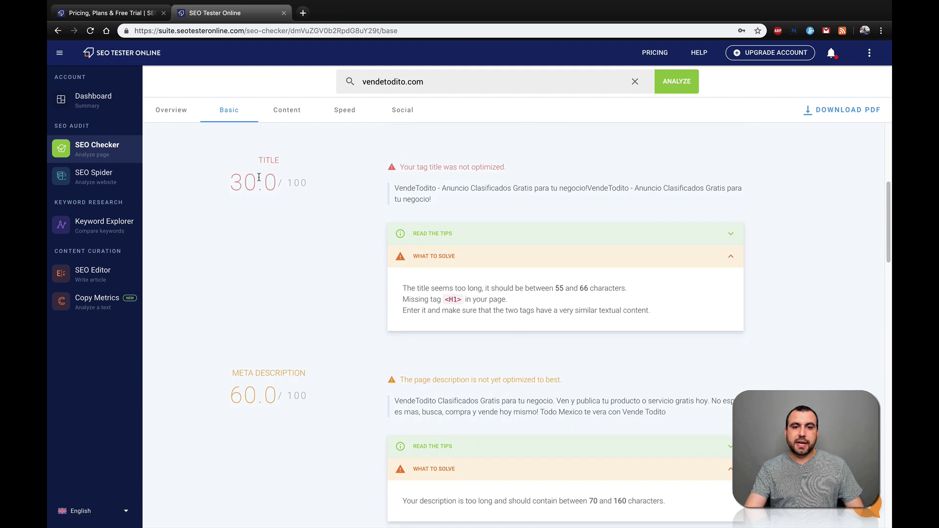
{"action": "scroll", "coordinate": [373, 176], "scroll_direction": "down", "scroll_amount": 5}
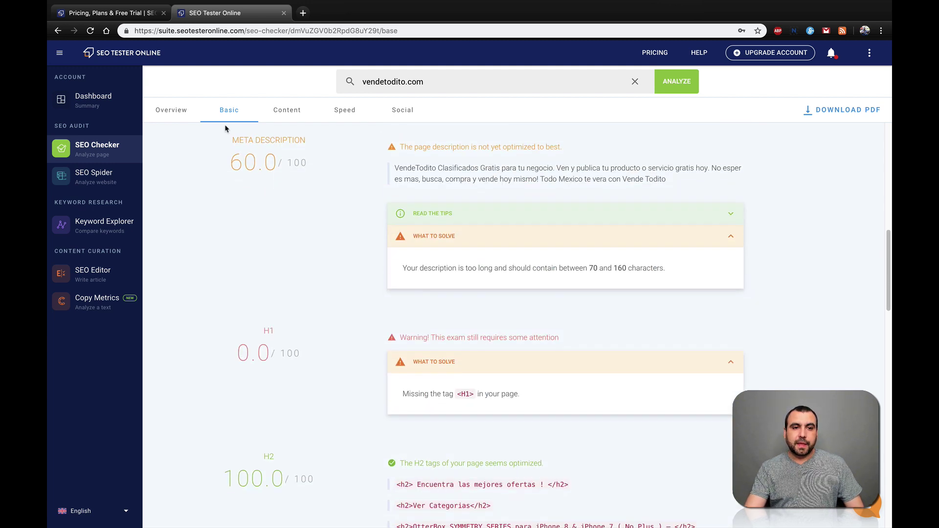
{"action": "scroll", "coordinate": [330, 367], "scroll_direction": "down", "scroll_amount": 2}
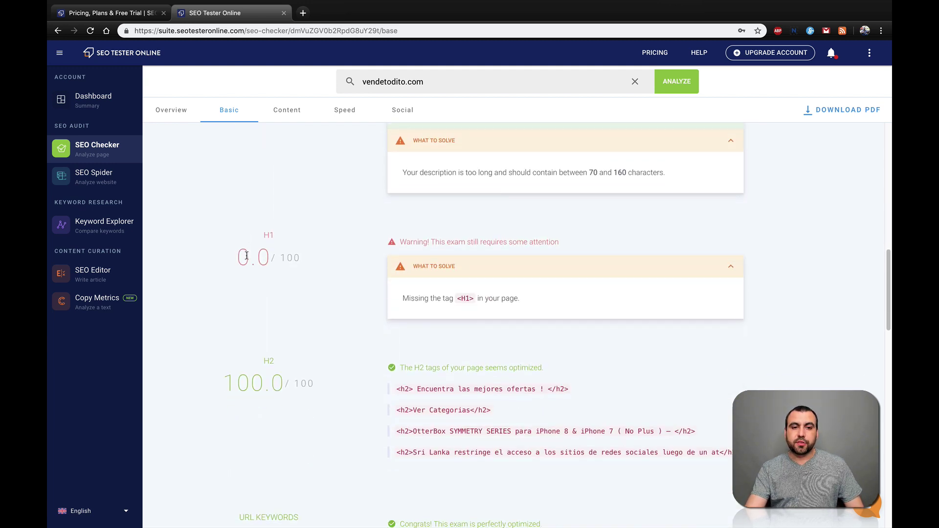
{"action": "left_click_drag", "start_coordinate": [237, 255], "coordinate": [276, 255]}
{"action": "left_click", "coordinate": [278, 256]}
{"action": "scroll", "coordinate": [273, 220], "scroll_direction": "down", "scroll_amount": 4}
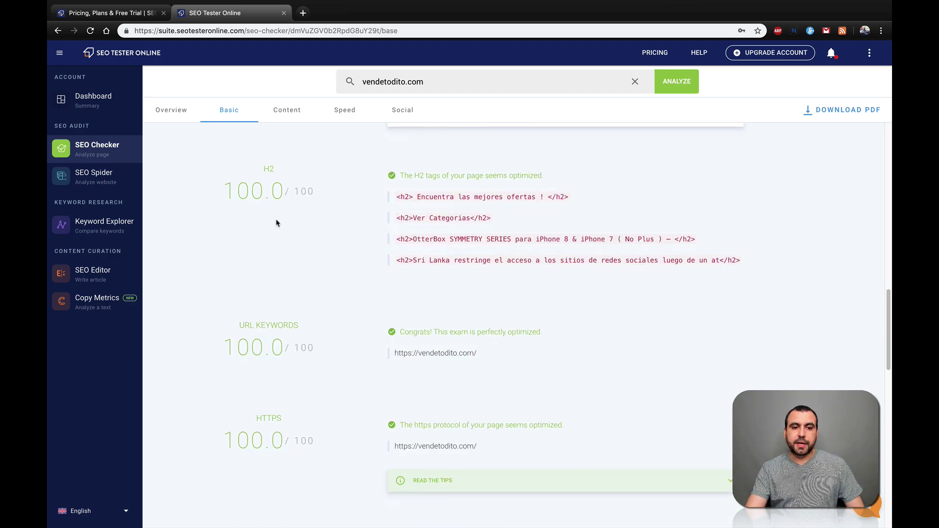
{"action": "scroll", "coordinate": [302, 364], "scroll_direction": "down", "scroll_amount": 15}
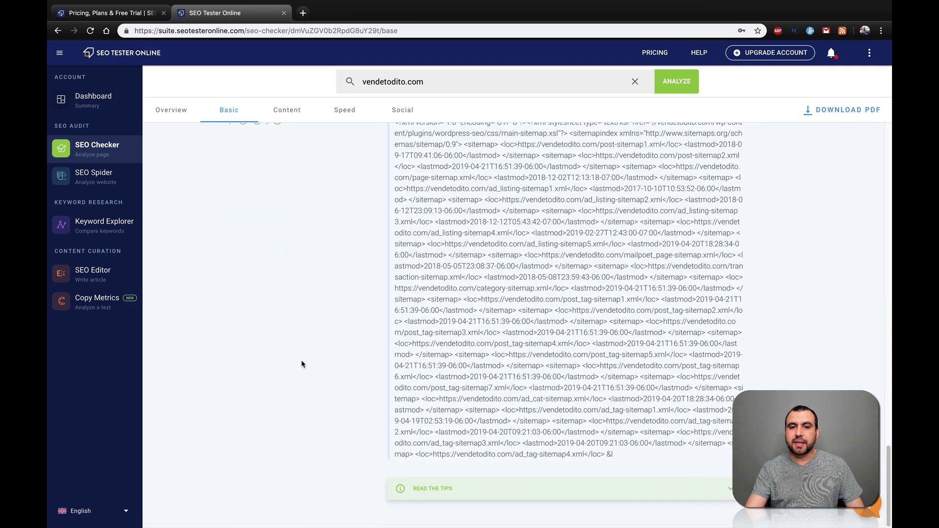
{"action": "scroll", "coordinate": [301, 364], "scroll_direction": "up", "scroll_amount": 20}
Step: Review the Content results: Unique Keywords 100.0, Title Coherence 16.7, text/code ratio and link titles
{"action": "left_click", "coordinate": [293, 112]}
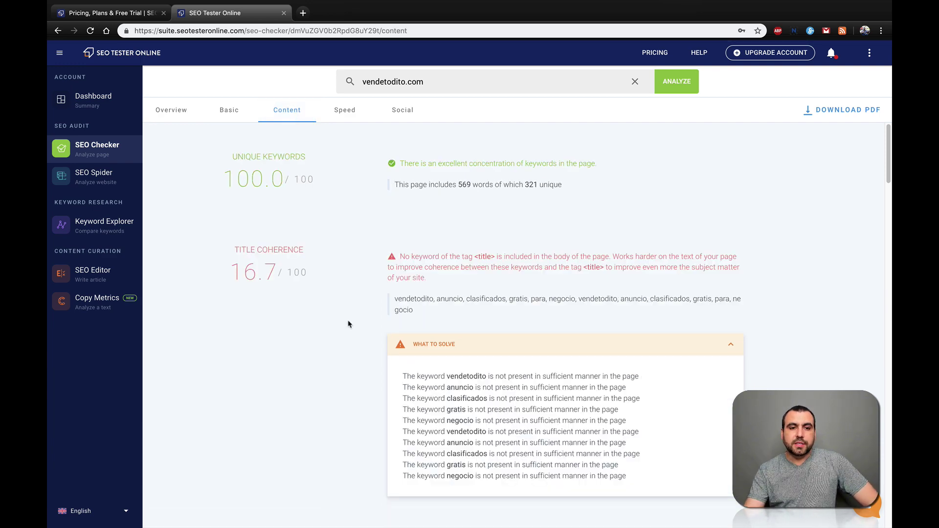
{"action": "scroll", "coordinate": [348, 373], "scroll_direction": "down", "scroll_amount": 3}
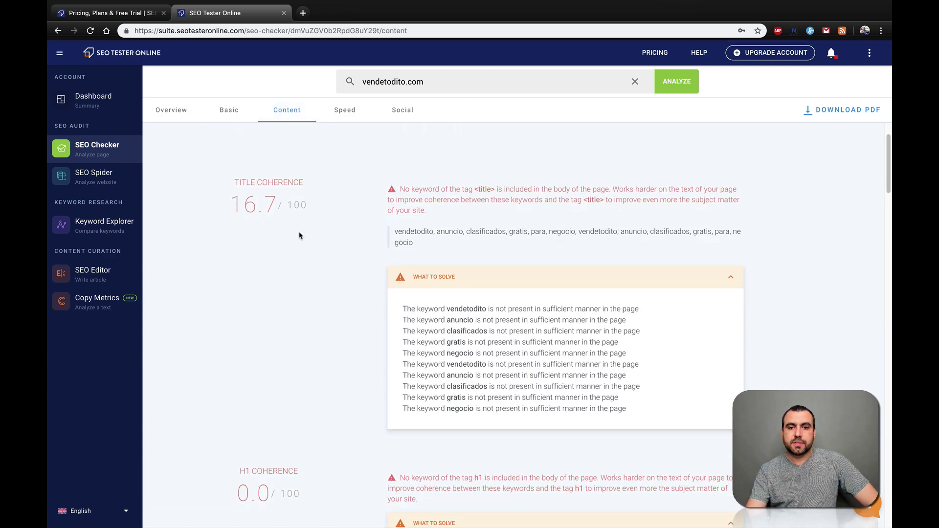
{"action": "scroll", "coordinate": [476, 362], "scroll_direction": "down", "scroll_amount": 10}
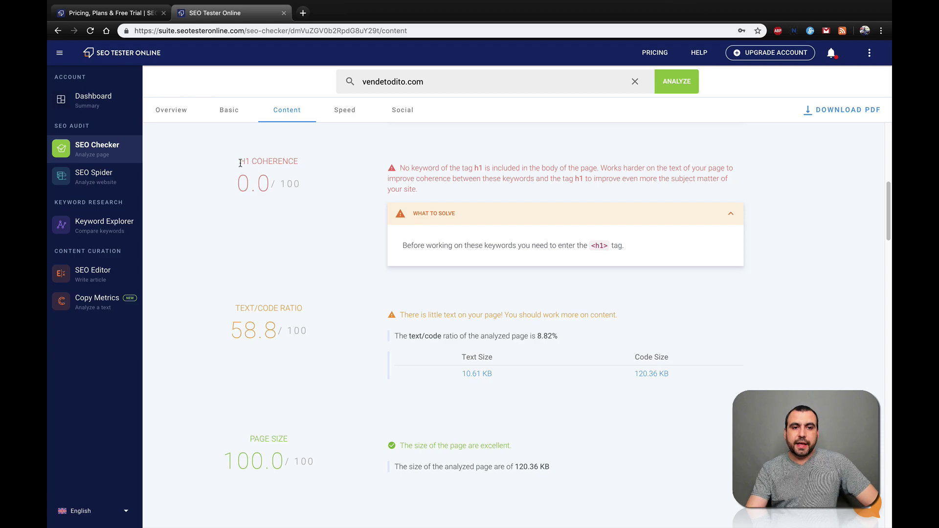
{"action": "scroll", "coordinate": [346, 253], "scroll_direction": "down", "scroll_amount": 15}
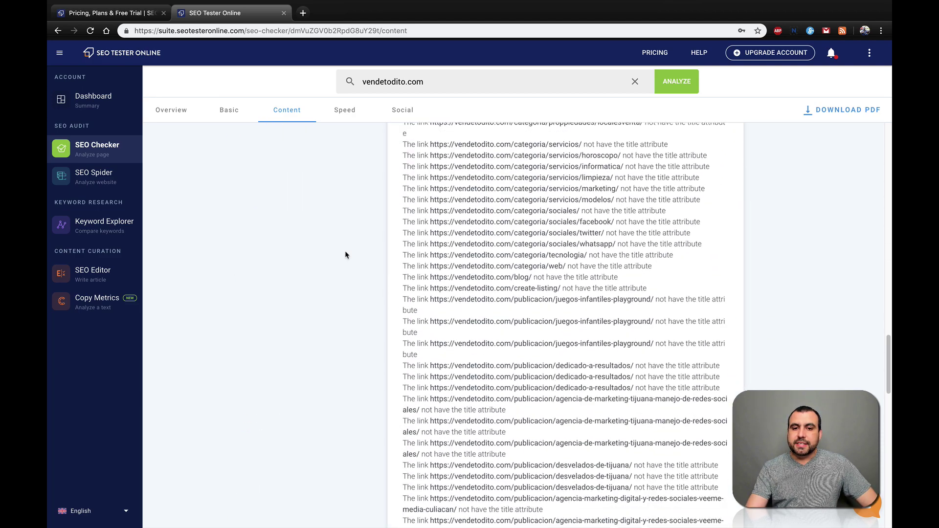
{"action": "scroll", "coordinate": [346, 255], "scroll_direction": "up", "scroll_amount": 20}
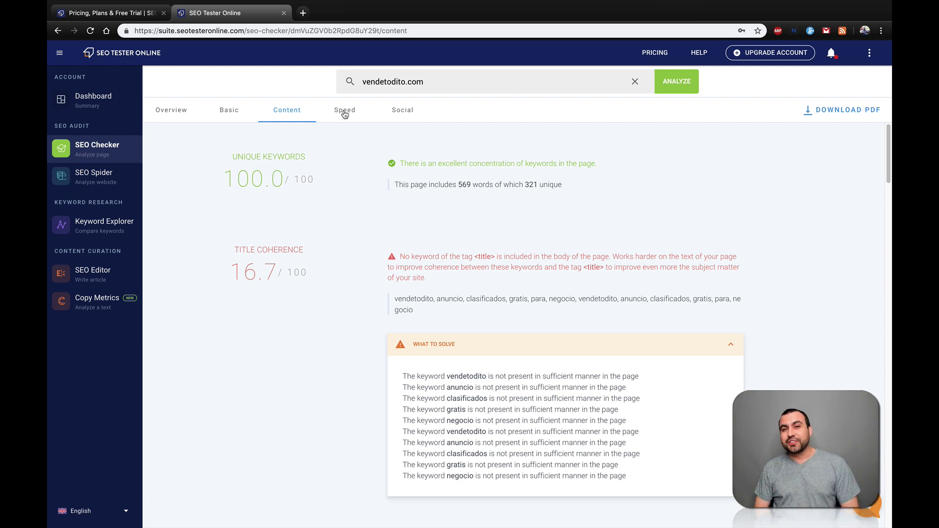
Step: Check the 86.0 page speed score, then review the Social report's Opengraph and Twitter card results, both 100/100
{"action": "left_click", "coordinate": [345, 111]}
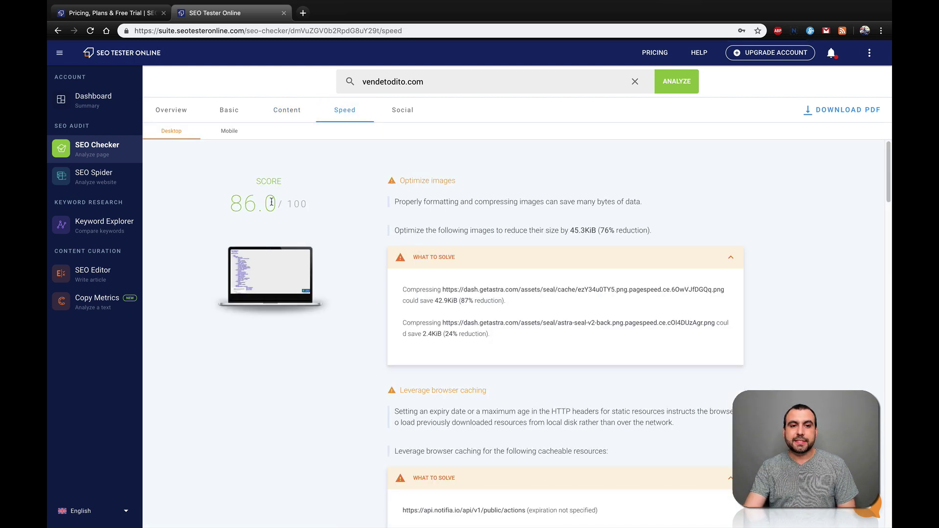
{"action": "left_click", "coordinate": [403, 111]}
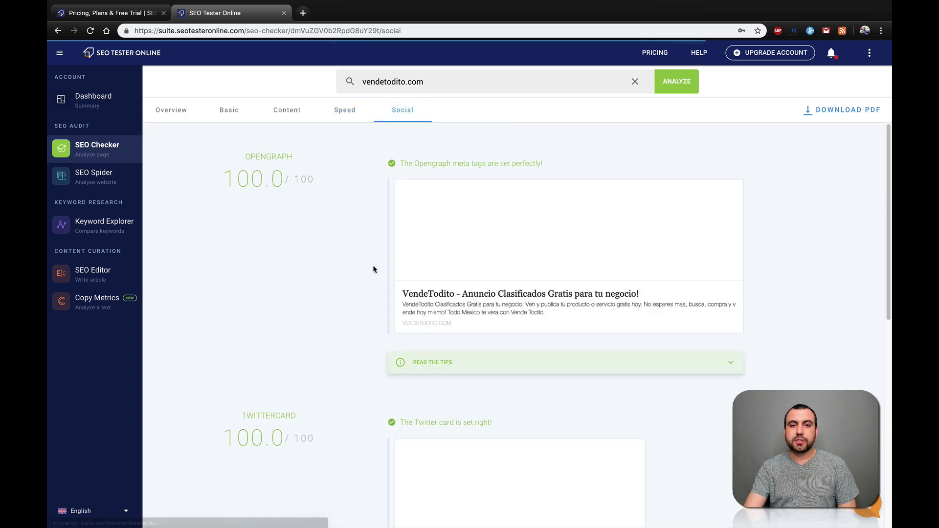
{"action": "scroll", "coordinate": [359, 346], "scroll_direction": "down", "scroll_amount": 8}
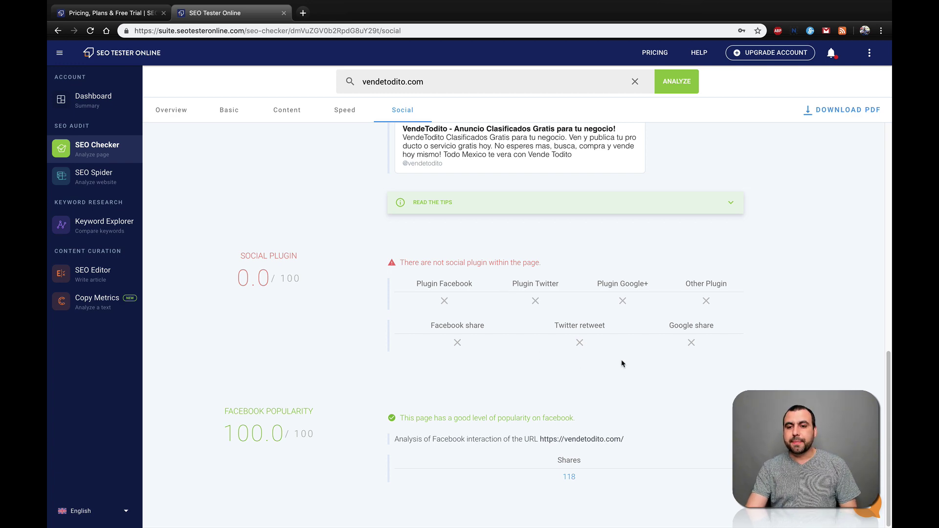
{"action": "scroll", "coordinate": [622, 363], "scroll_direction": "up", "scroll_amount": 10}
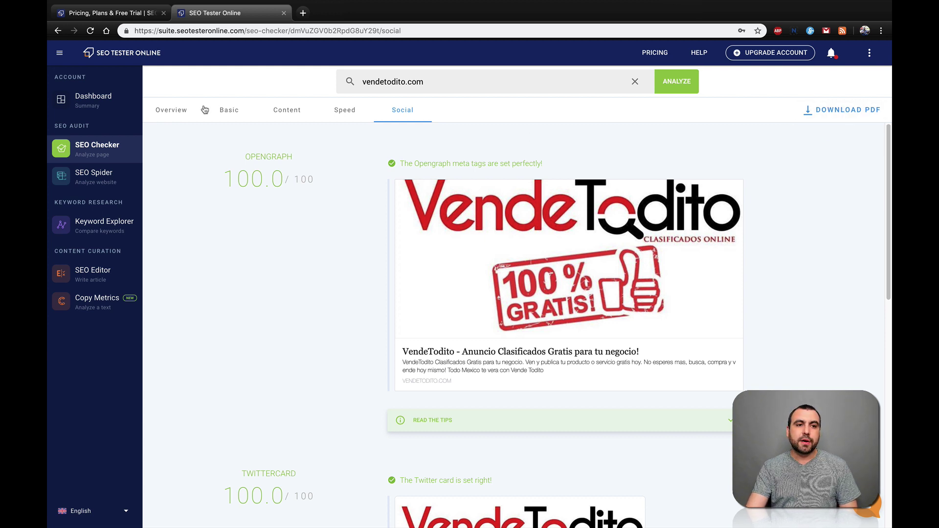
Step: Return to the dashboard and check credits: 2/400 SEO Checker analyses and 2/20 PDF exports used
{"action": "left_click", "coordinate": [88, 103]}
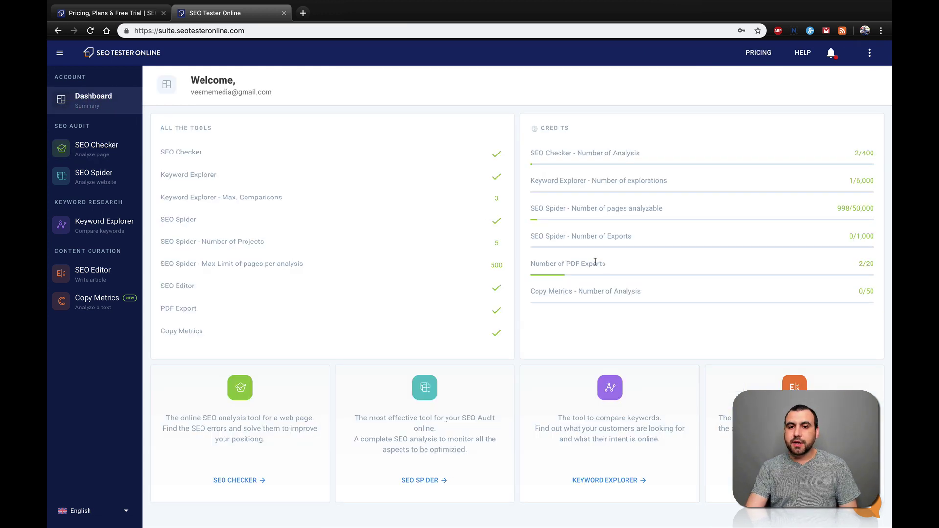
{"action": "left_click_drag", "start_coordinate": [531, 263], "coordinate": [637, 268]}
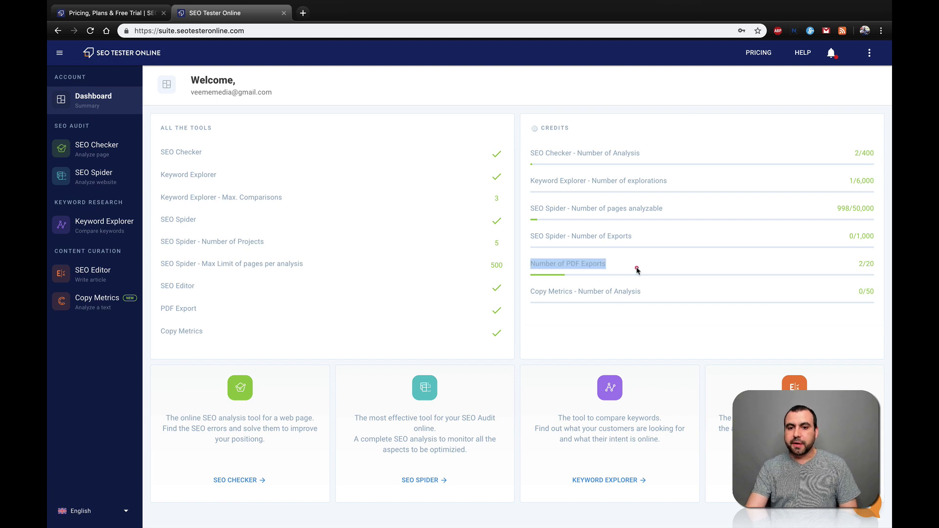
{"action": "left_click", "coordinate": [821, 265]}
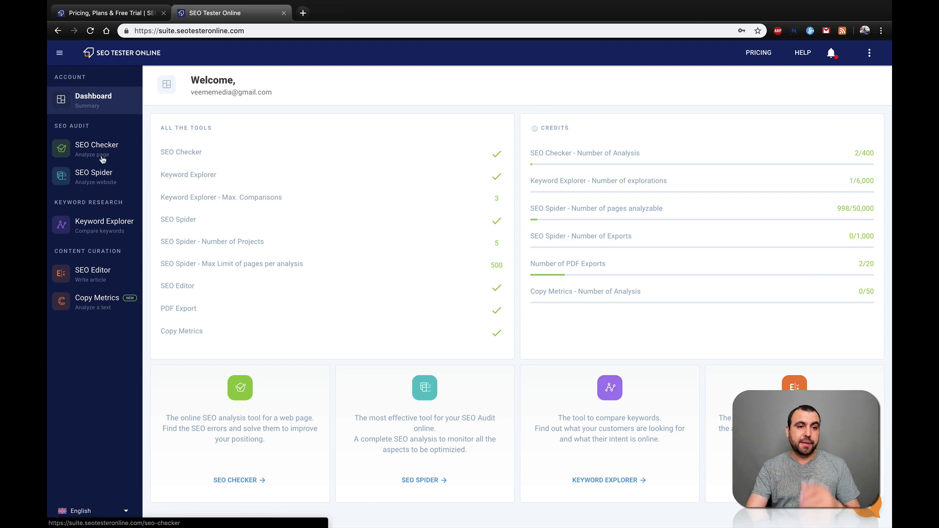
Step: Open the Veememedia.com SEO Spider project (score 48.4/100) and view its Base and Structure results
{"action": "left_click", "coordinate": [101, 174]}
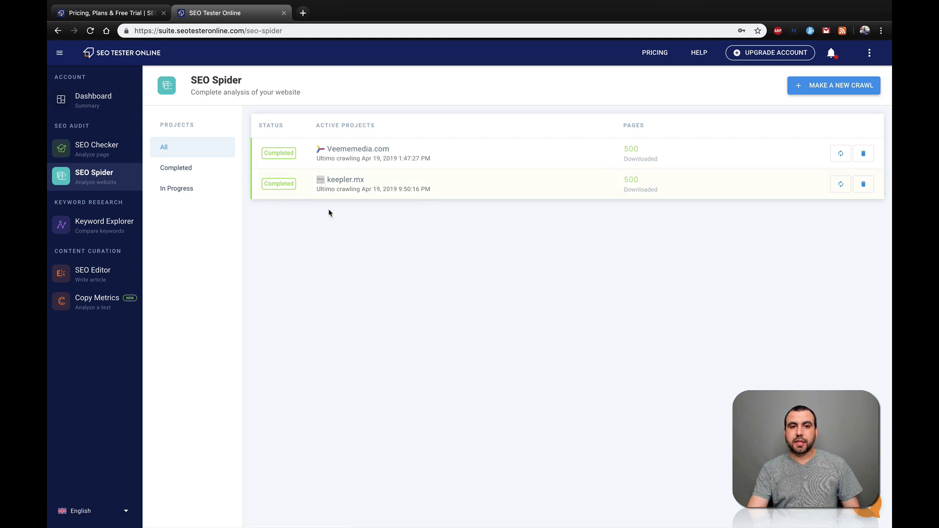
{"action": "left_click", "coordinate": [295, 156]}
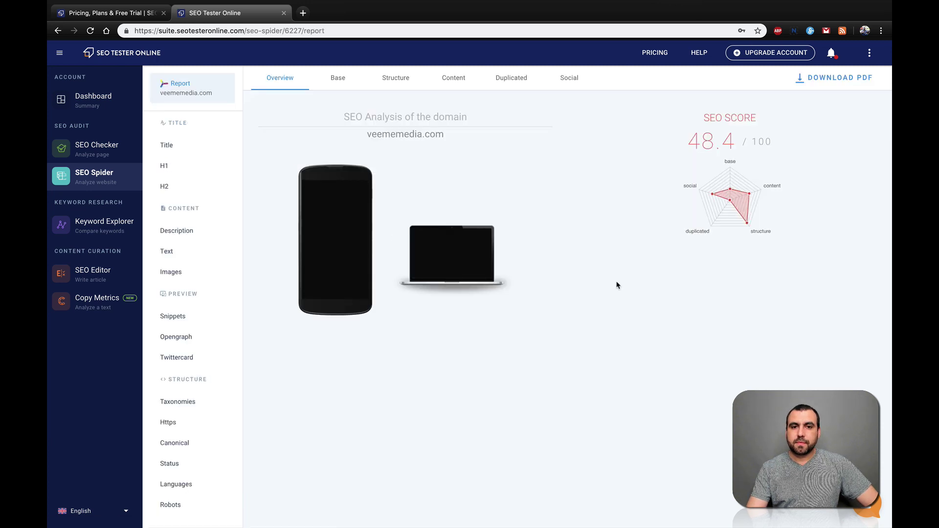
{"action": "left_click", "coordinate": [336, 82]}
{"action": "scroll", "coordinate": [417, 270], "scroll_direction": "down", "scroll_amount": 4}
{"action": "scroll", "coordinate": [417, 269], "scroll_direction": "up", "scroll_amount": 4}
{"action": "left_click_drag", "start_coordinate": [382, 77], "coordinate": [397, 76]}
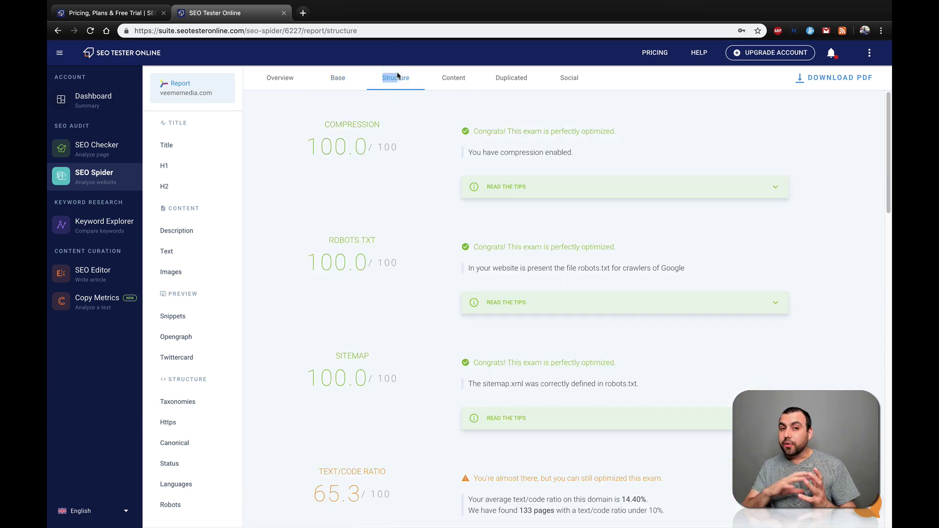
Step: Check the Duplicated findings for the count of duplicated pages and titles
{"action": "left_click", "coordinate": [453, 77]}
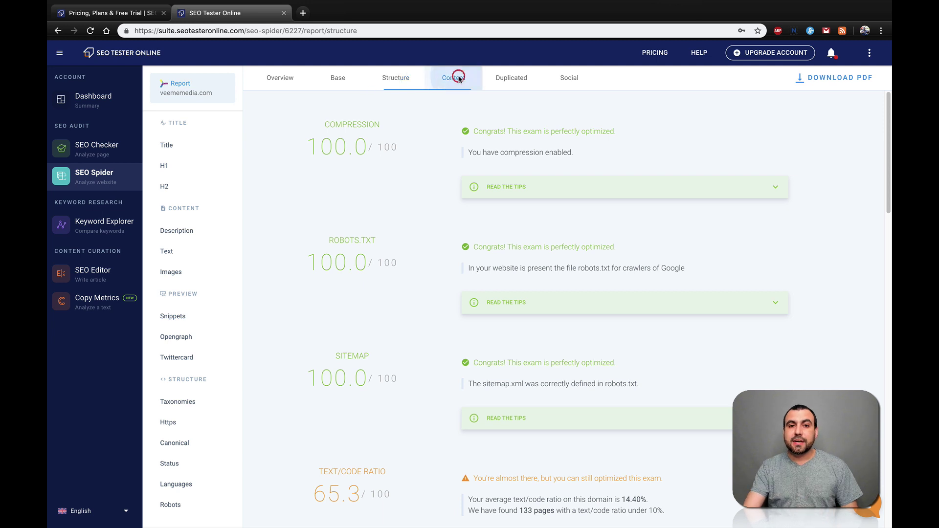
{"action": "left_click", "coordinate": [499, 79]}
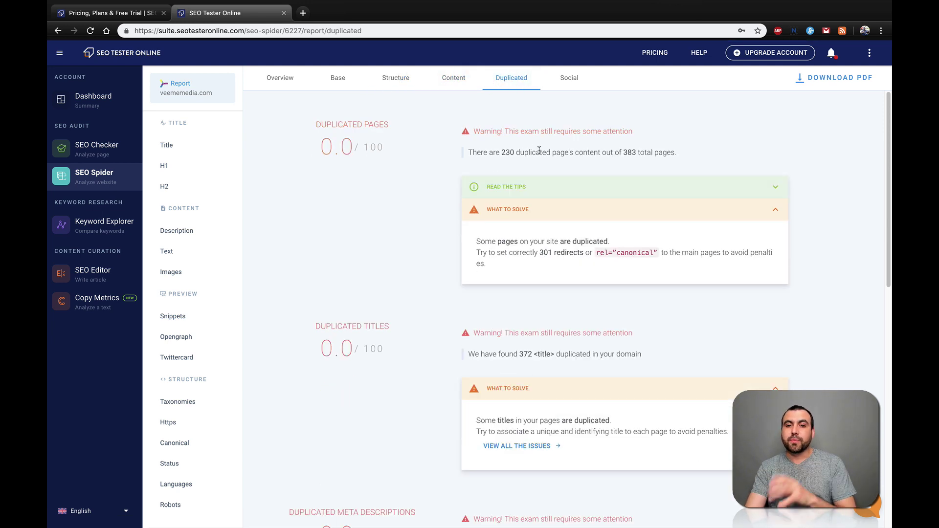
{"action": "left_click_drag", "start_coordinate": [467, 155], "coordinate": [529, 153]}
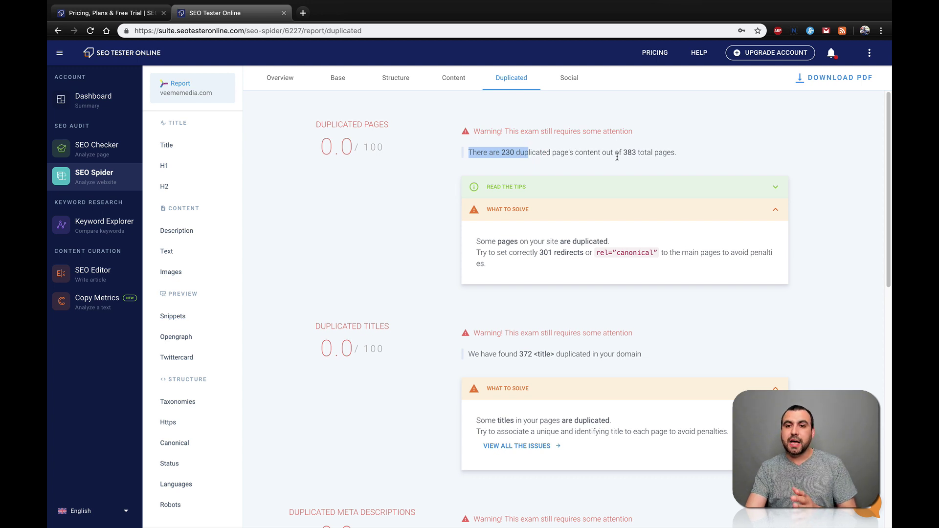
{"action": "scroll", "coordinate": [667, 160], "scroll_direction": "down", "scroll_amount": 1}
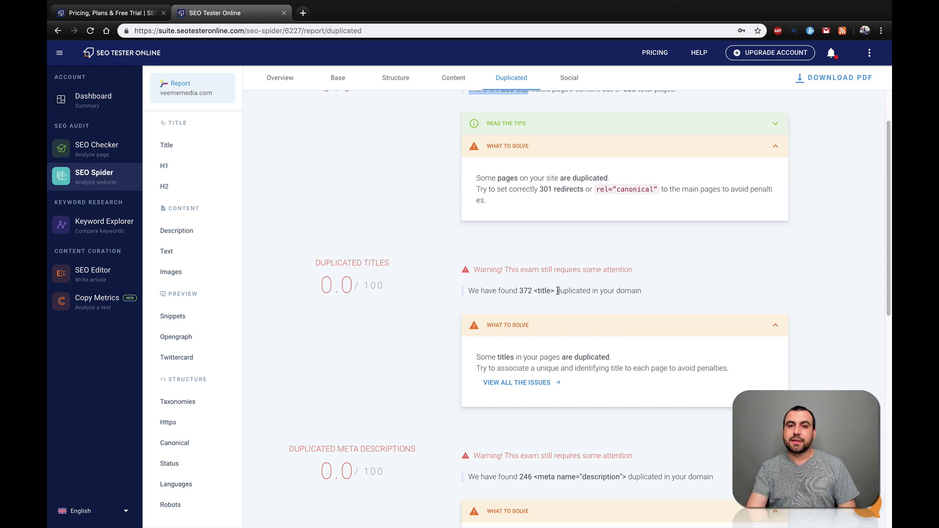
Step: Note the 122 pages under 400 words in Content, then go back to the 48.4/100 Overview
{"action": "left_click", "coordinate": [447, 77]}
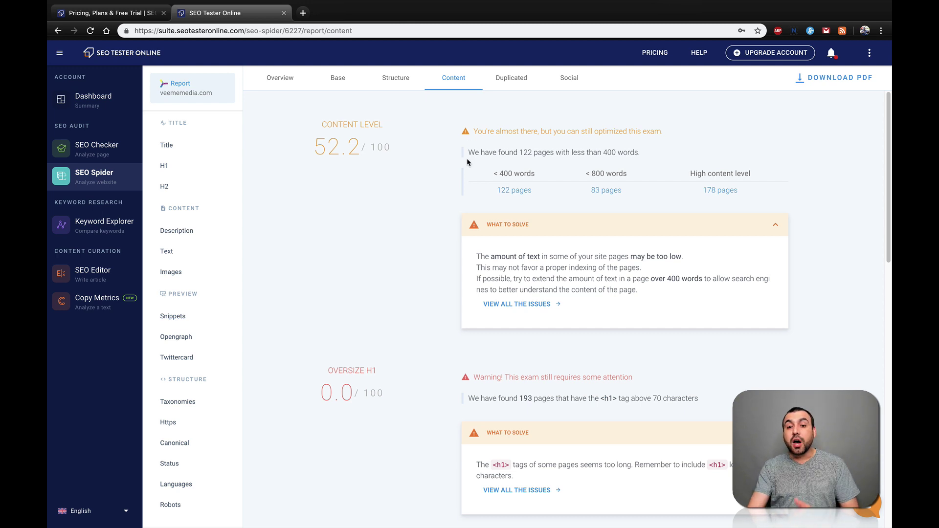
{"action": "left_click_drag", "start_coordinate": [523, 151], "coordinate": [593, 153]}
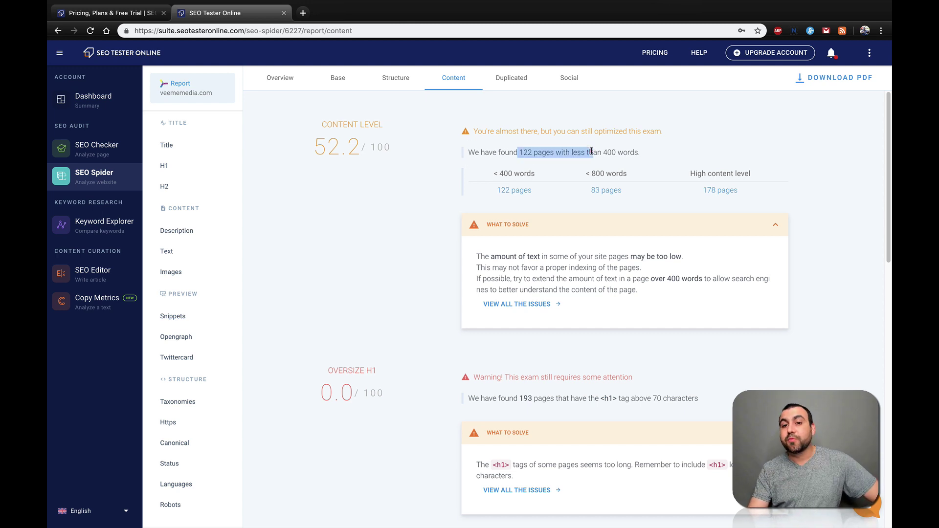
{"action": "left_click", "coordinate": [592, 151]}
{"action": "left_click", "coordinate": [598, 153]}
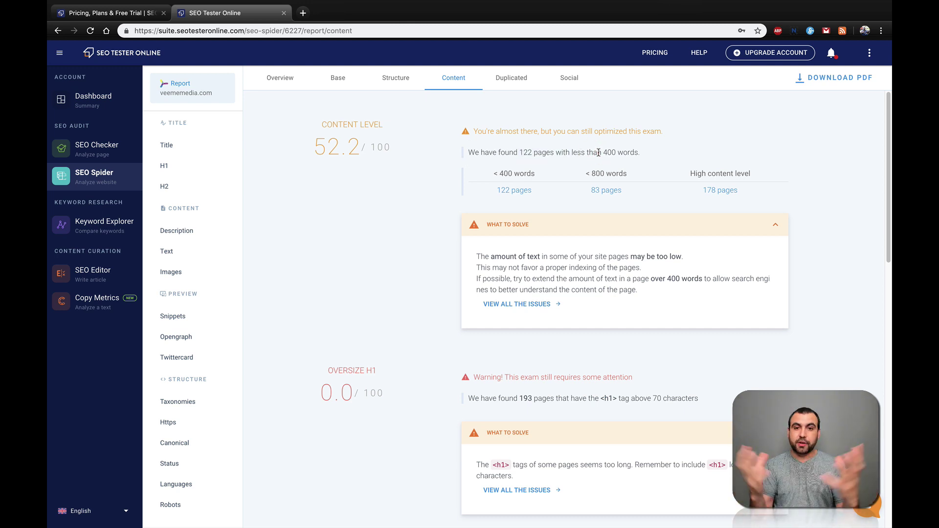
{"action": "left_click", "coordinate": [280, 78]}
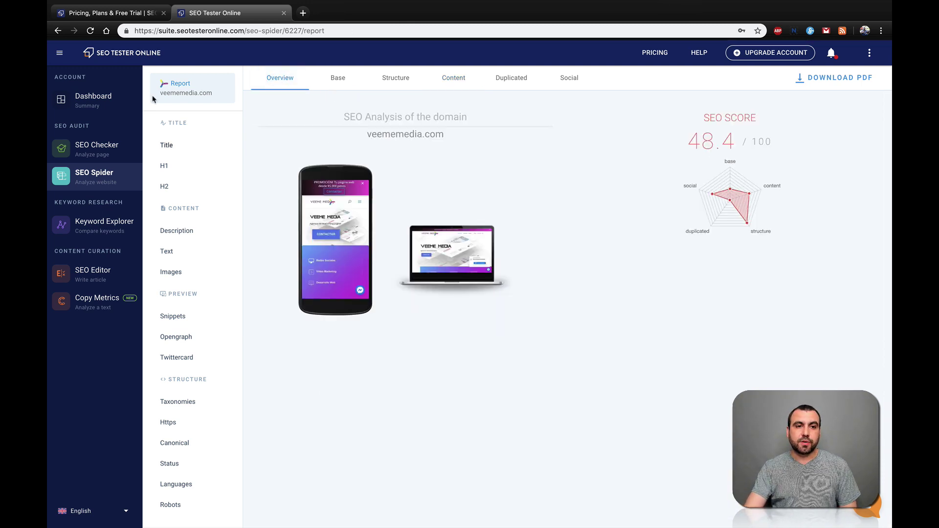
Step: Go back to the dashboard and check the SEO Spider credit: 998/50,000 analysable pages used
{"action": "left_click", "coordinate": [78, 176]}
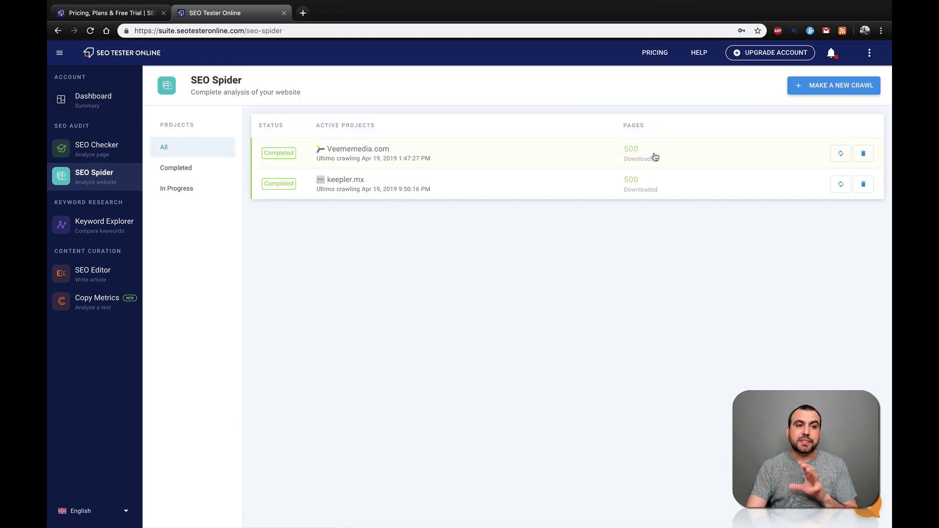
{"action": "left_click", "coordinate": [114, 97]}
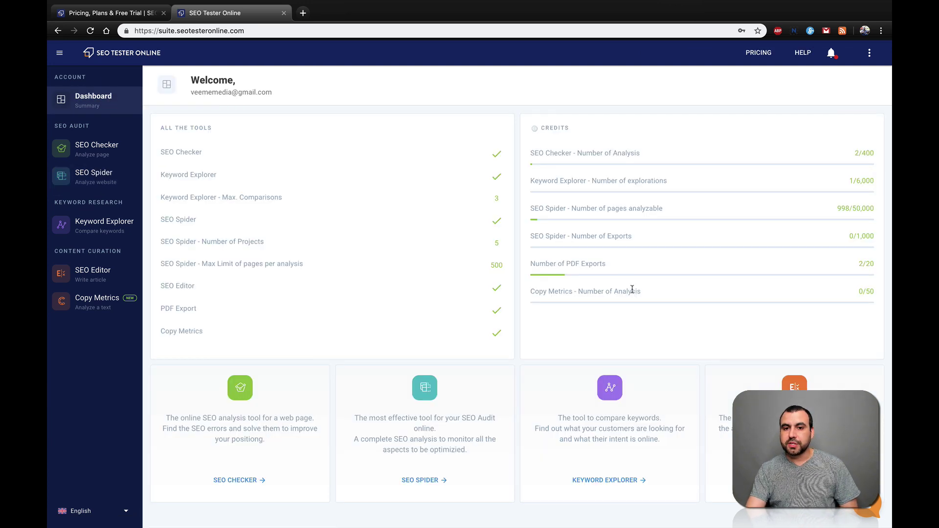
{"action": "left_click_drag", "start_coordinate": [531, 210], "coordinate": [650, 209]}
{"action": "left_click", "coordinate": [666, 209]}
{"action": "left_click_drag", "start_coordinate": [850, 208], "coordinate": [876, 208]}
{"action": "left_click", "coordinate": [526, 228]}
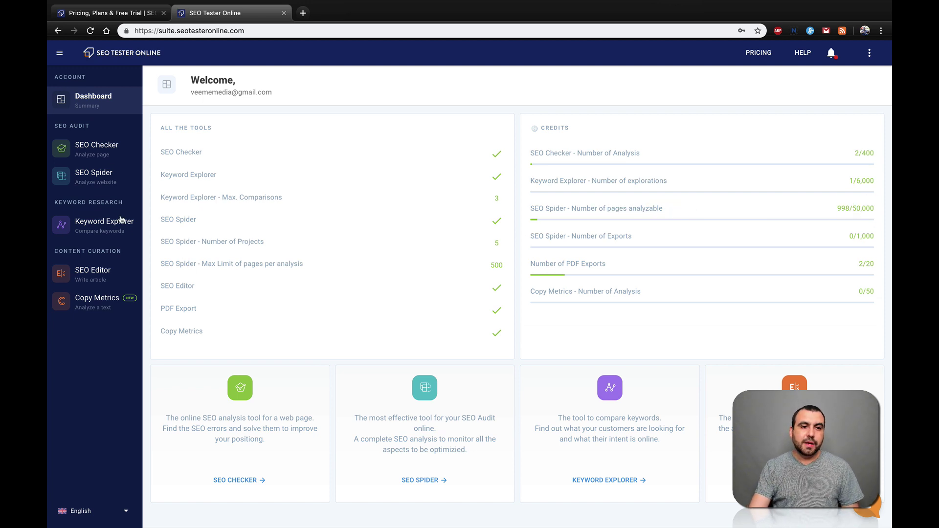
Step: Look up 'iphone' in Keyword Explorer: 450,000 monthly searches, 99.4% difficulty, $2.26 CPC, 81% competition
{"action": "left_click", "coordinate": [95, 225]}
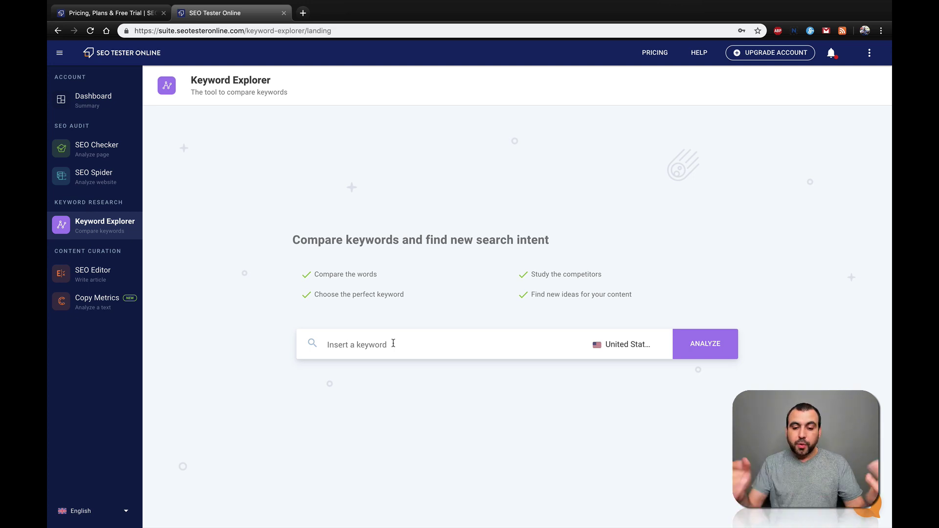
{"action": "left_click", "coordinate": [393, 343]}
{"action": "type", "text": "iphone"}
{"action": "key", "text": "Return"}
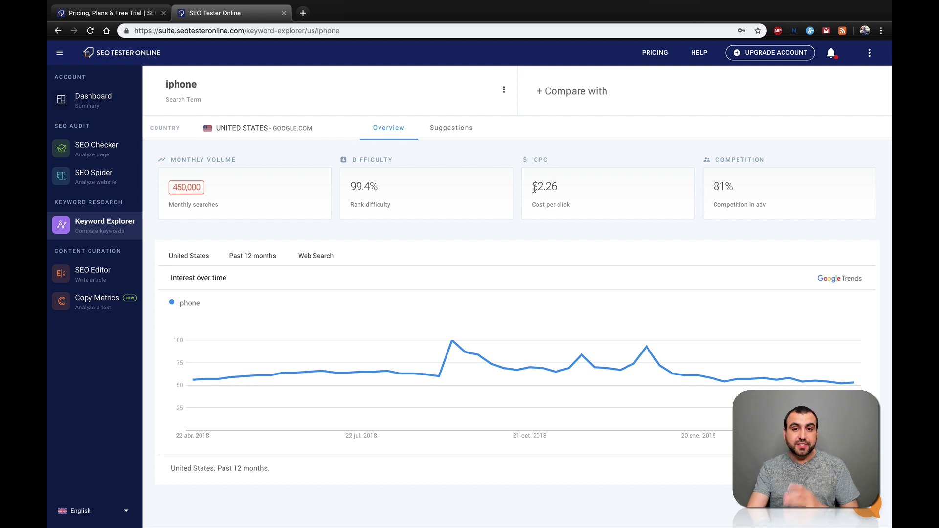
{"action": "left_click_drag", "start_coordinate": [536, 186], "coordinate": [569, 188]}
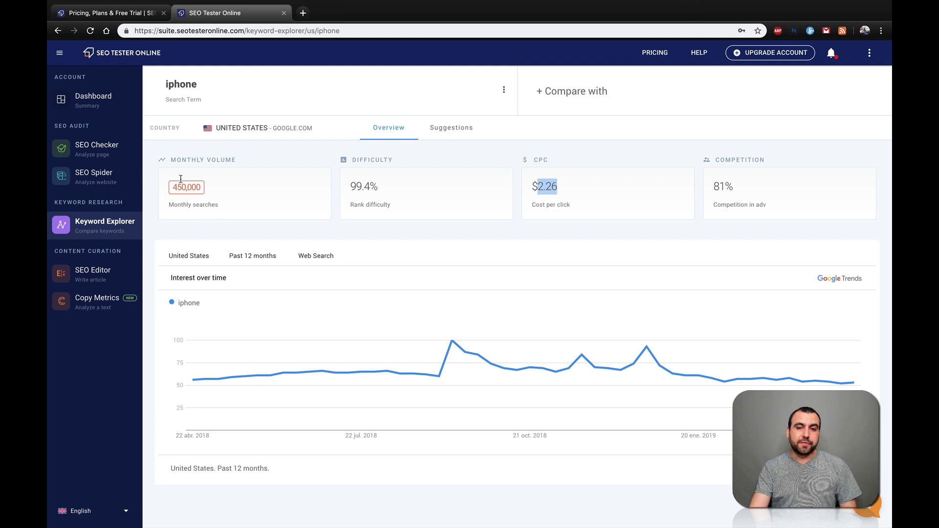
Step: Add iphone x and samsung as keywords compared against iphone
{"action": "left_click", "coordinate": [585, 96]}
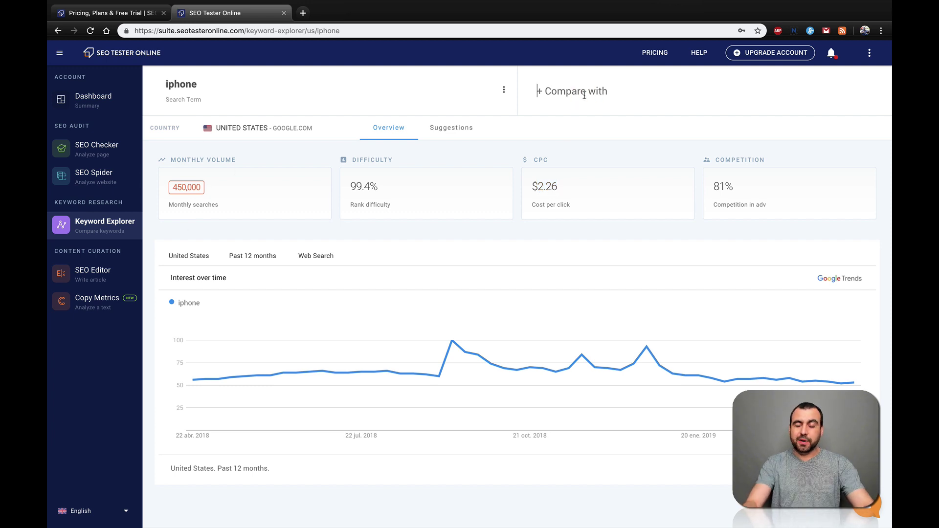
{"action": "type", "text": "iphone x"}
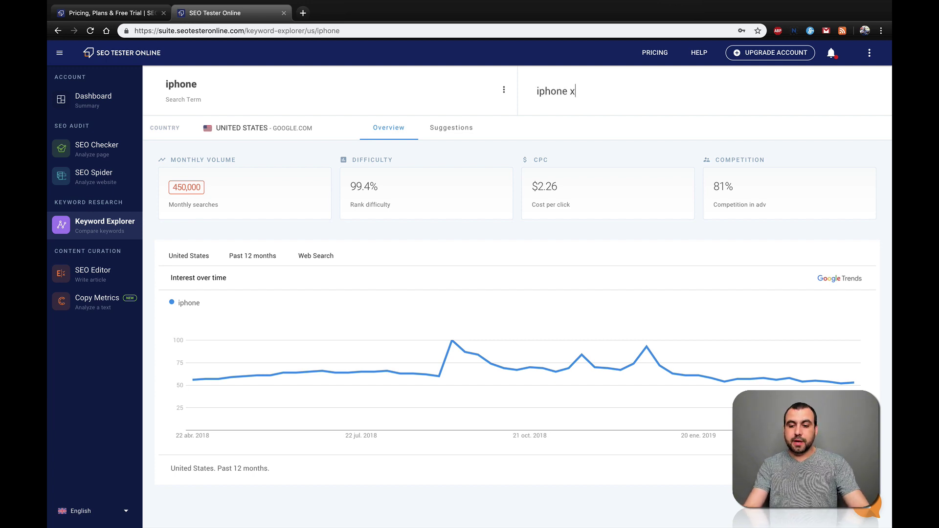
{"action": "key", "text": "Return"}
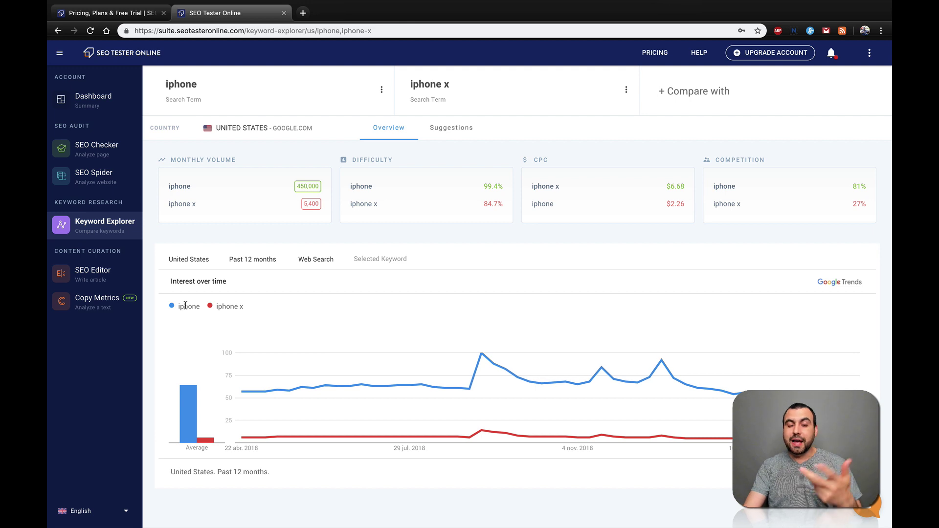
{"action": "left_click", "coordinate": [694, 98]}
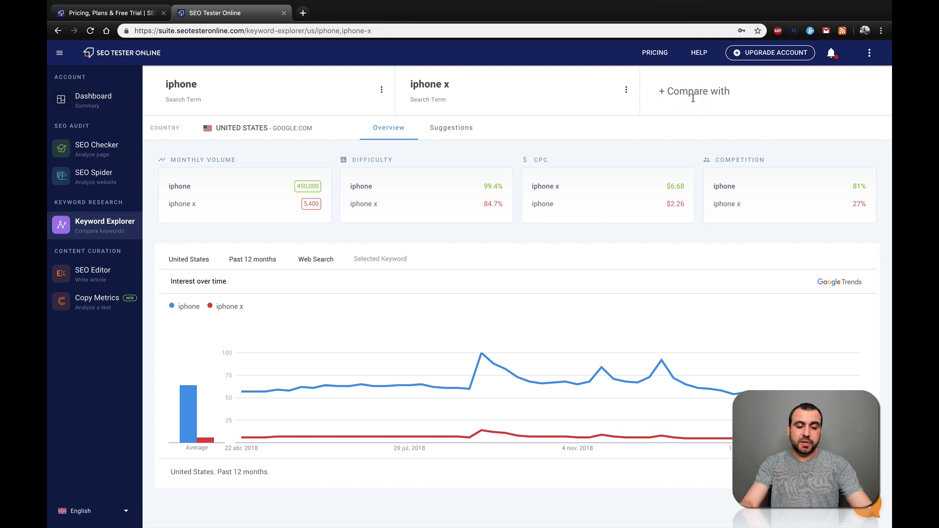
{"action": "type", "text": "samsung"}
{"action": "key", "text": "Return"}
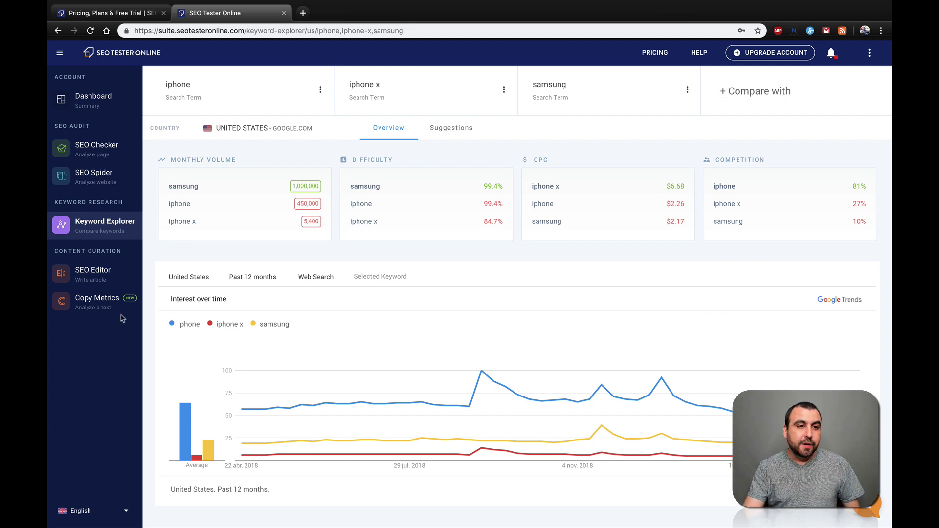
Step: Start a new SEO Editor article with iphone as the primary keyword
{"action": "left_click", "coordinate": [97, 280]}
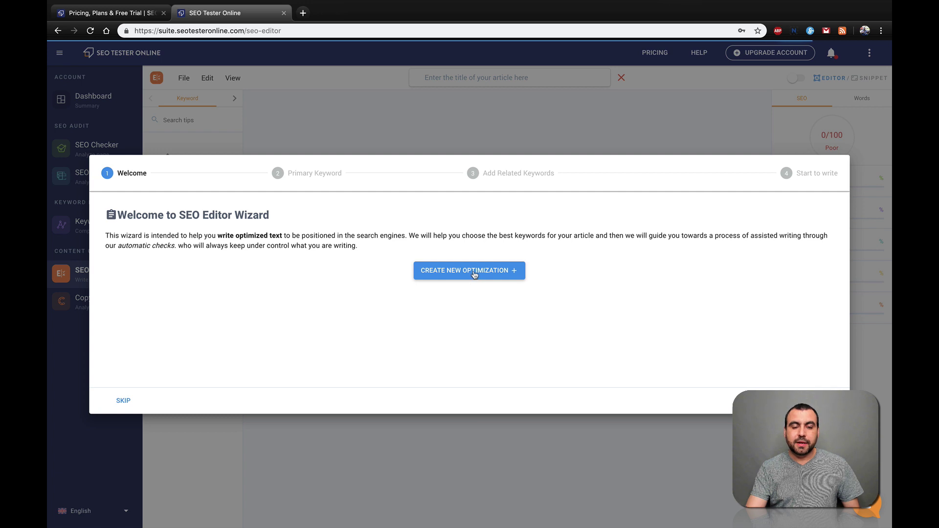
{"action": "left_click", "coordinate": [474, 275]}
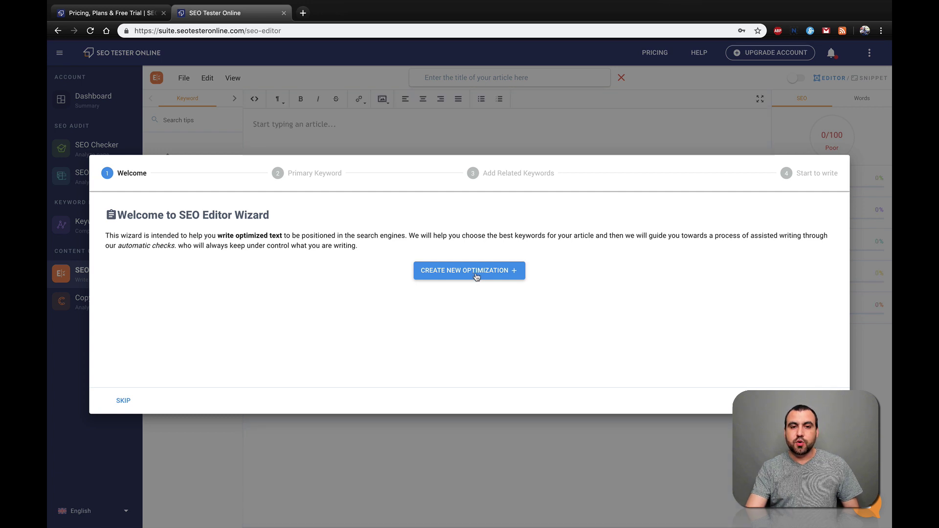
{"action": "left_click", "coordinate": [198, 259]}
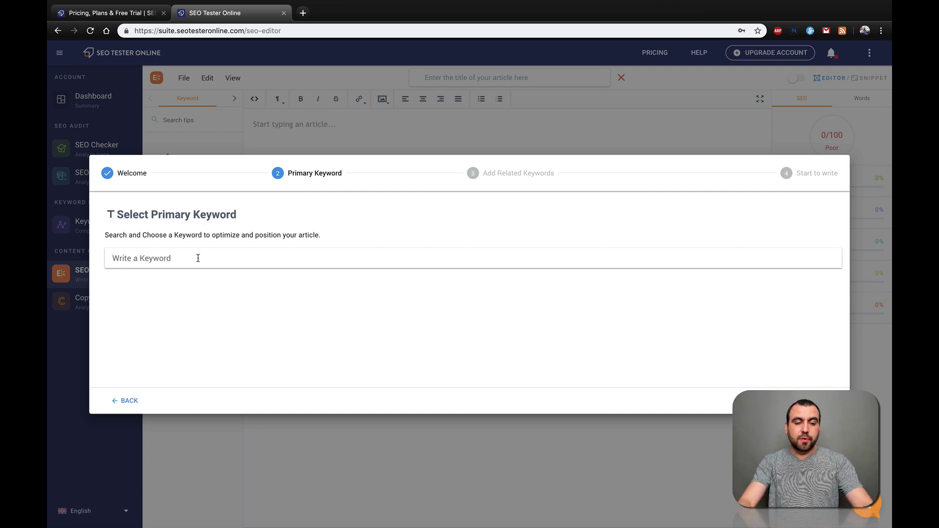
{"action": "type", "text": "iphone"}
{"action": "key", "text": "Return"}
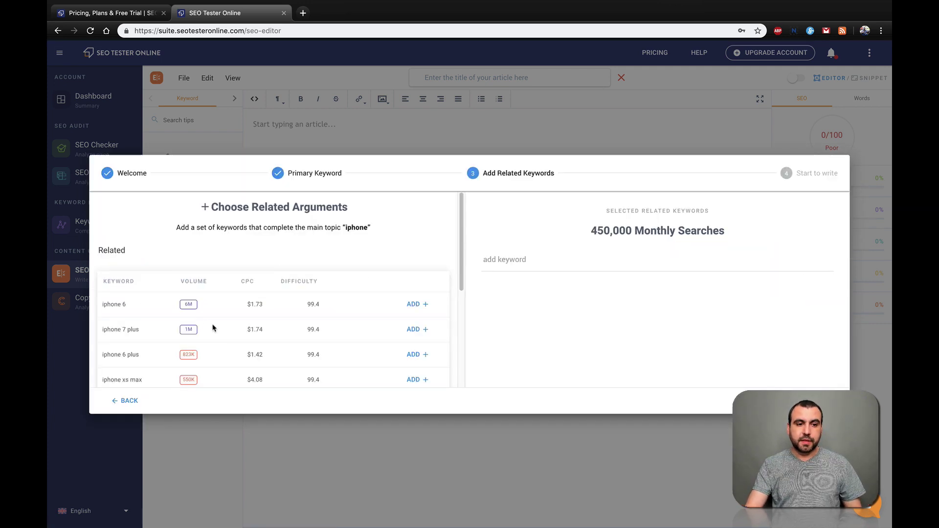
Step: Add iphone se, iphone xs max, iphone x and iphone xr as related keywords, then advance the wizard
{"action": "scroll", "coordinate": [134, 308], "scroll_direction": "down", "scroll_amount": 1}
{"action": "scroll", "coordinate": [134, 310], "scroll_direction": "up", "scroll_amount": 1}
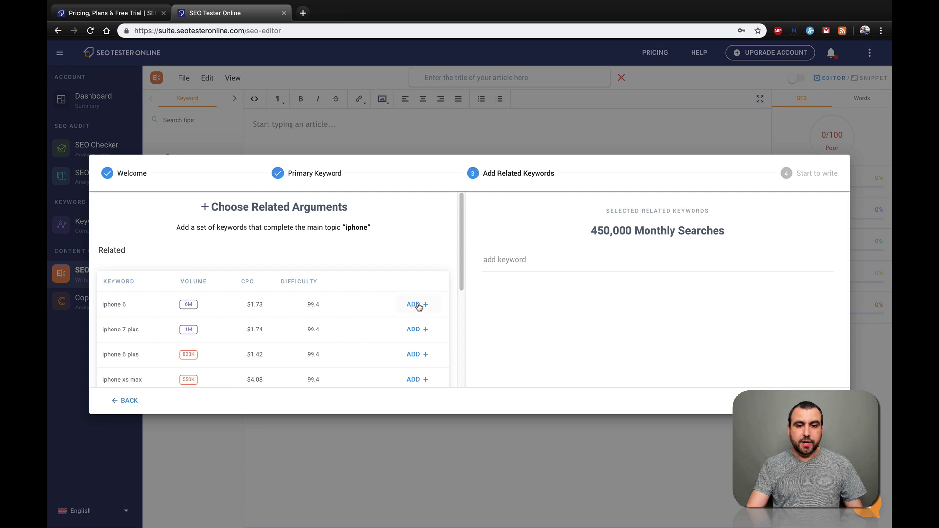
{"action": "scroll", "coordinate": [413, 330], "scroll_direction": "down", "scroll_amount": 3}
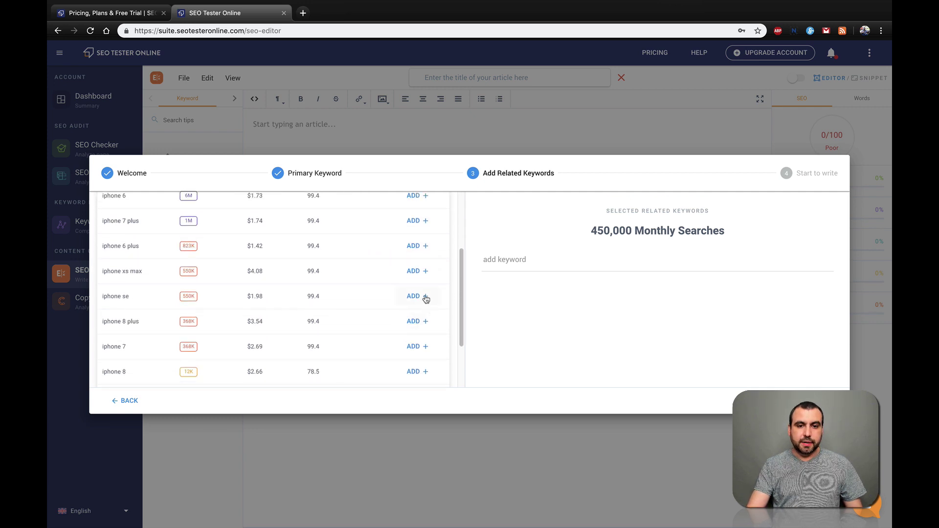
{"action": "left_click", "coordinate": [424, 296]}
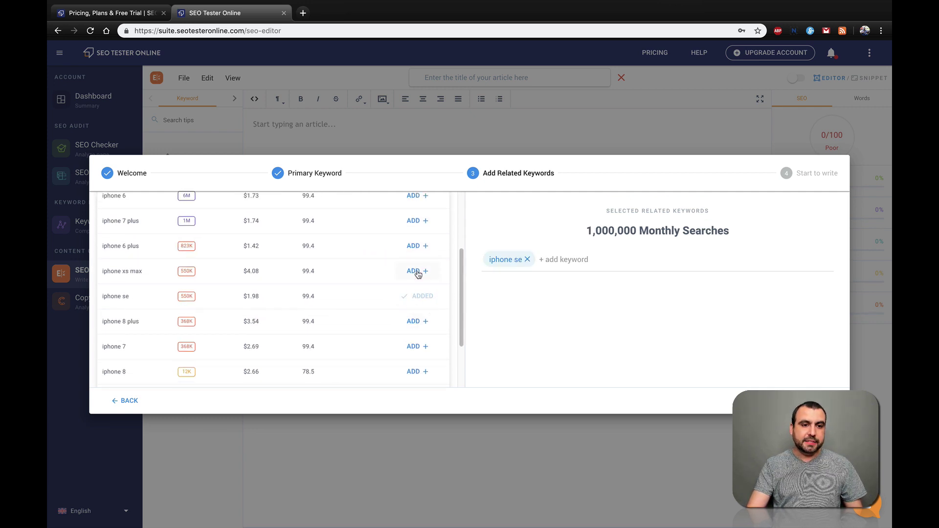
{"action": "left_click", "coordinate": [417, 272]}
{"action": "scroll", "coordinate": [398, 340], "scroll_direction": "down", "scroll_amount": 3}
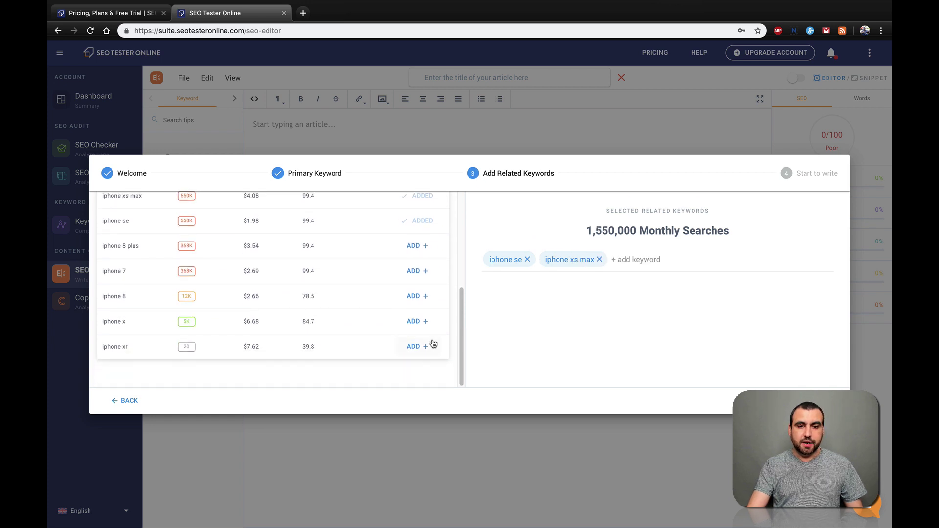
{"action": "left_click", "coordinate": [415, 321]}
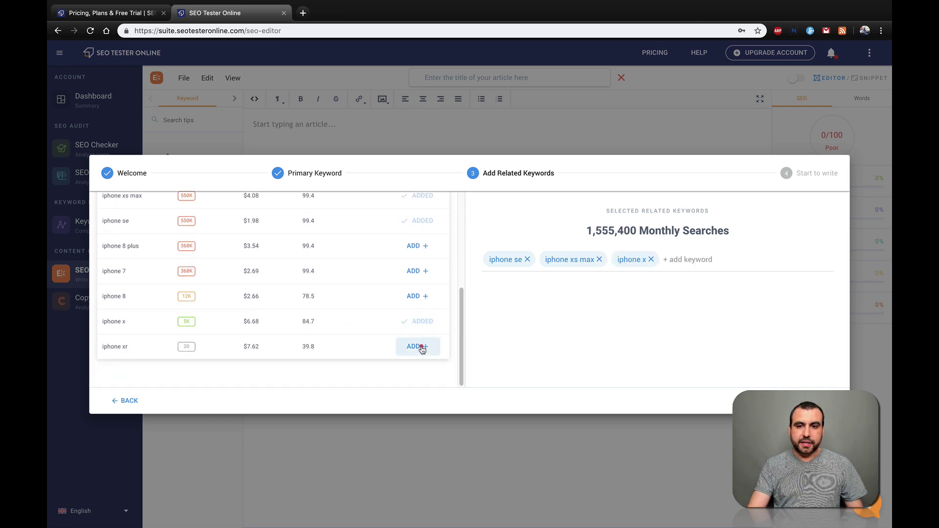
{"action": "left_click", "coordinate": [420, 347]}
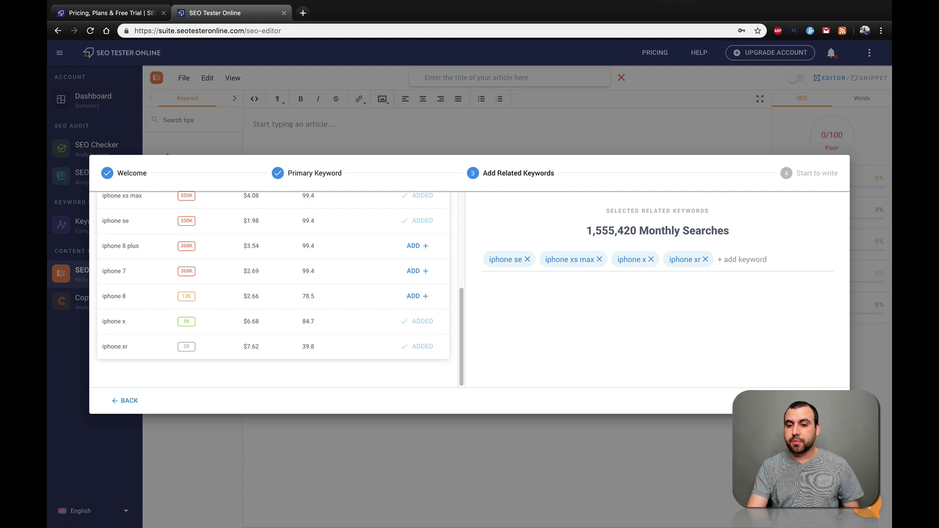
{"action": "left_click", "coordinate": [793, 400]}
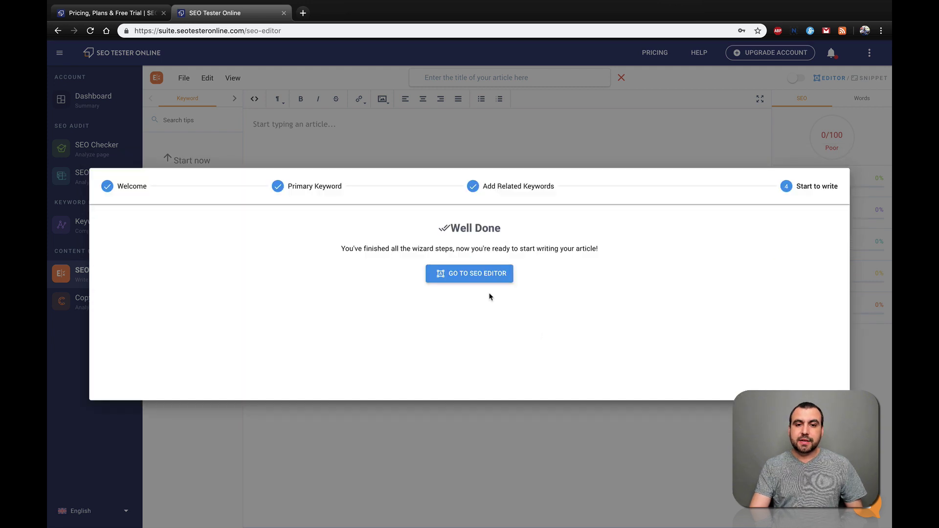
Step: Open the SEO Editor and title the article 'iphone x tutorial'
{"action": "left_click", "coordinate": [472, 274]}
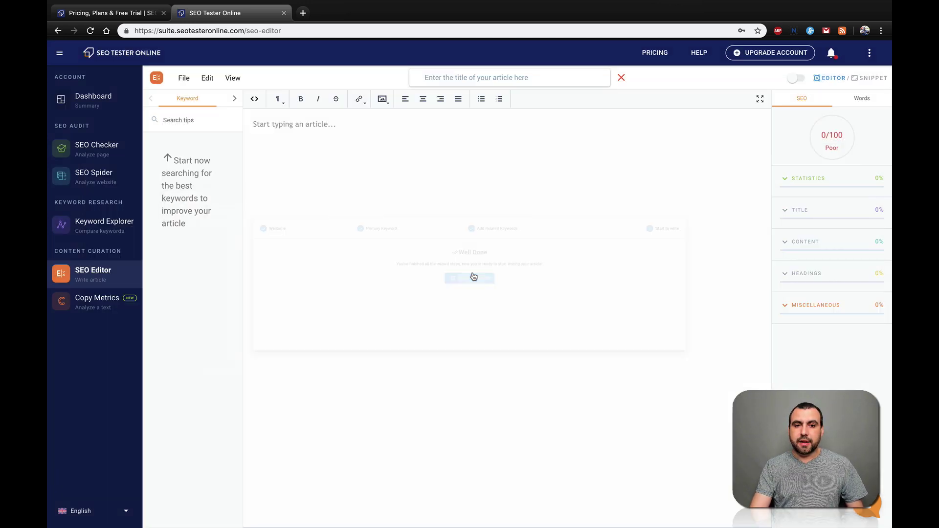
{"action": "left_click", "coordinate": [397, 272]}
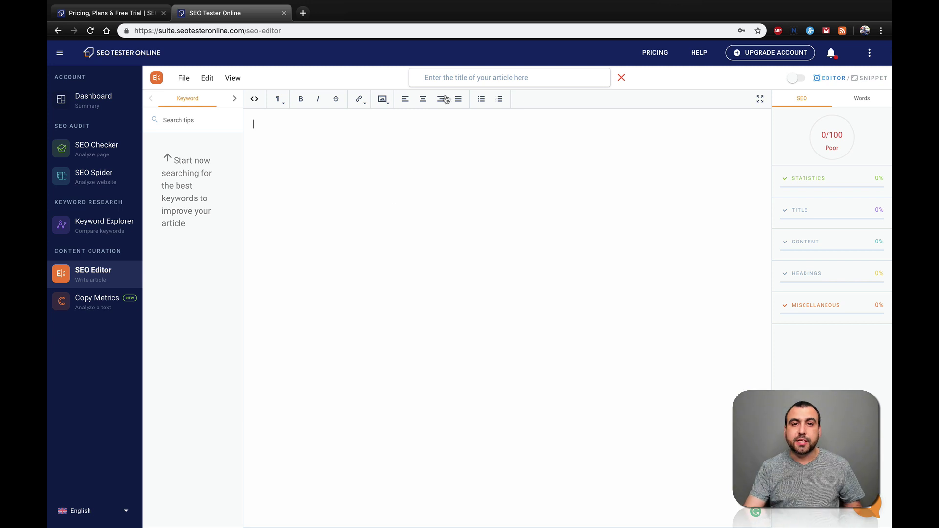
{"action": "left_click", "coordinate": [452, 77]}
{"action": "type", "text": "iphone x"}
{"action": "key", "text": "Return"}
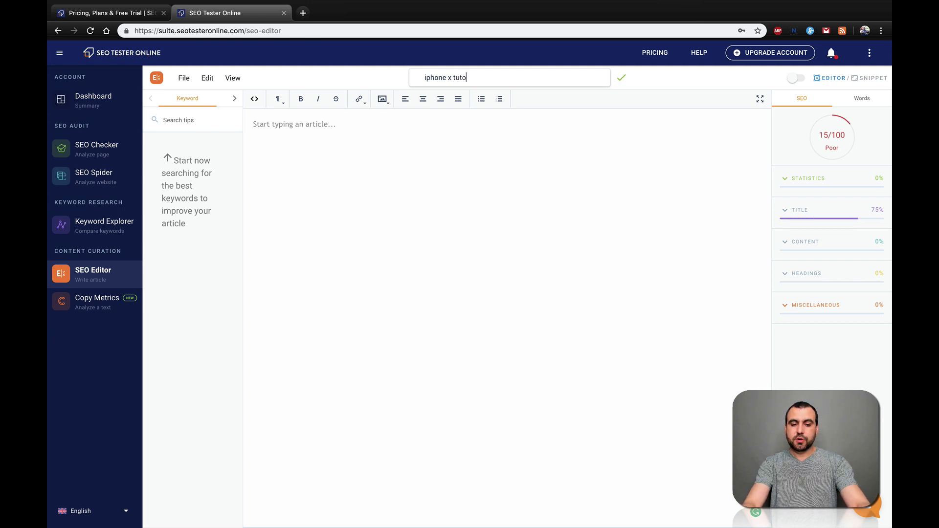
Step: Write a placeholder body line ending in 'iphone iphone x', raising the score to 37/100
{"action": "left_click", "coordinate": [541, 171]}
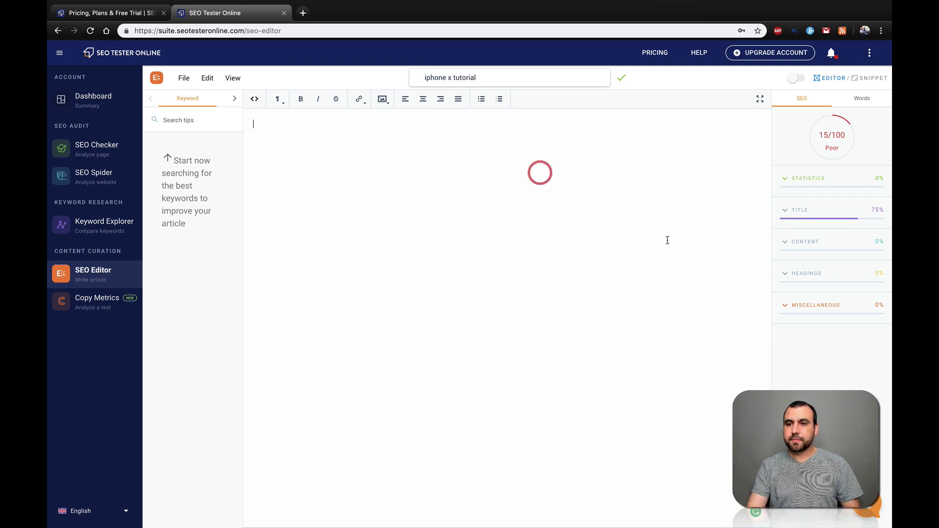
{"action": "left_click", "coordinate": [818, 139]}
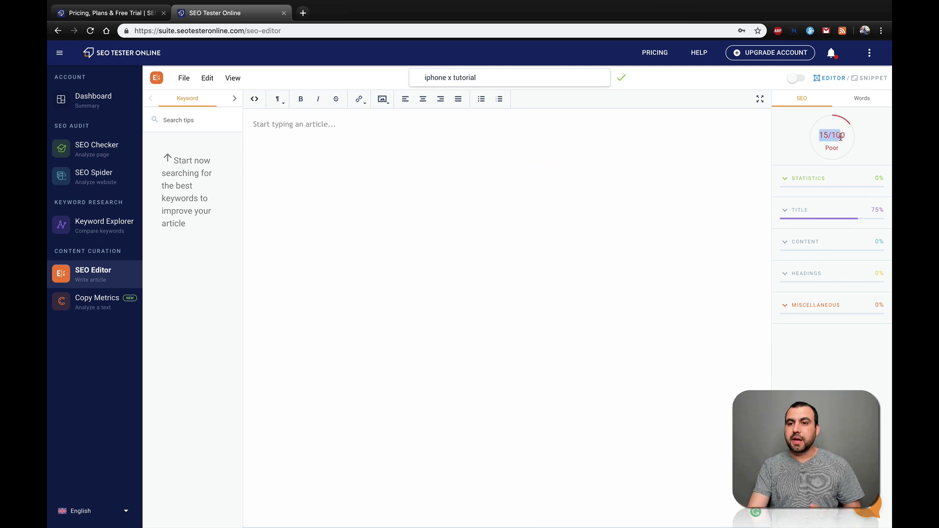
{"action": "left_click", "coordinate": [472, 234]}
{"action": "type", "text": "s"}
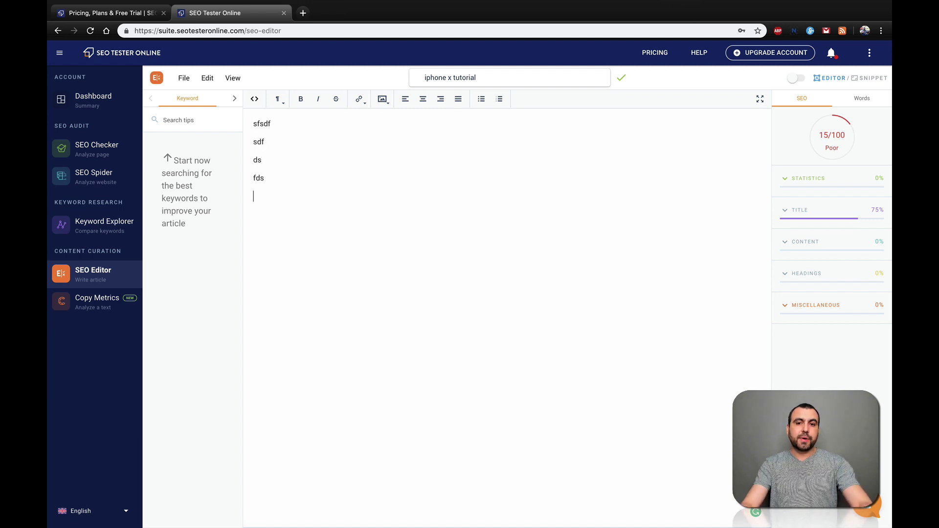
{"action": "type", "text": "fsdf sdf ds fds f sdf ds fsd fiphone "}
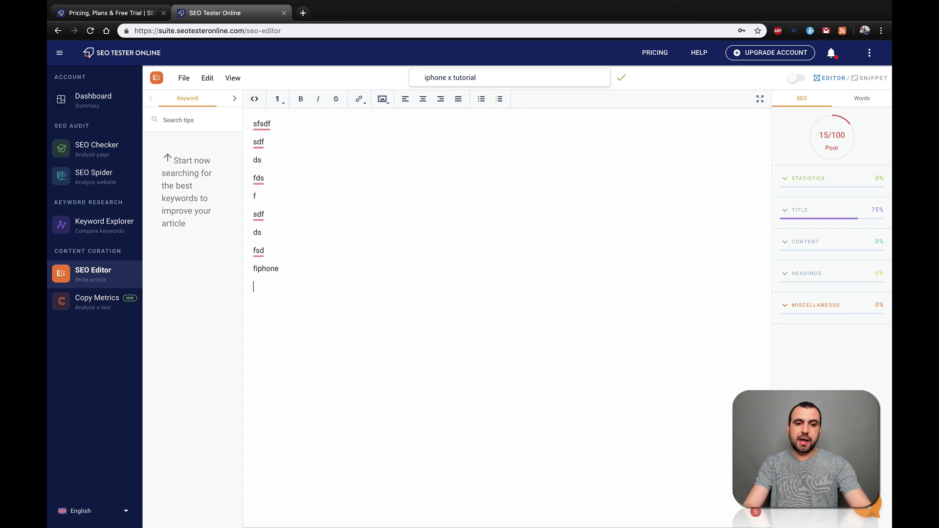
{"action": "type", "text": "iphone "}
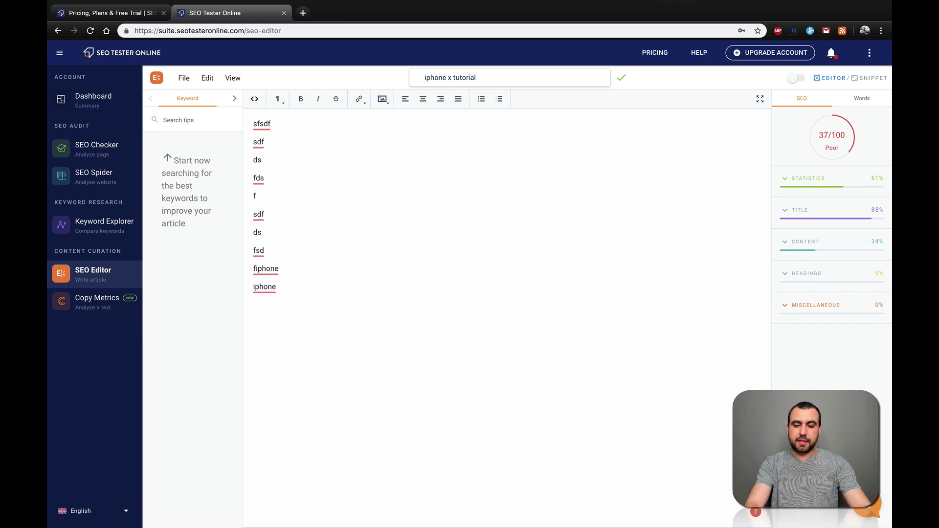
{"action": "type", "text": "iphone x"}
{"action": "key", "text": "Return"}
{"action": "left_click_drag", "start_coordinate": [816, 138], "coordinate": [845, 138]}
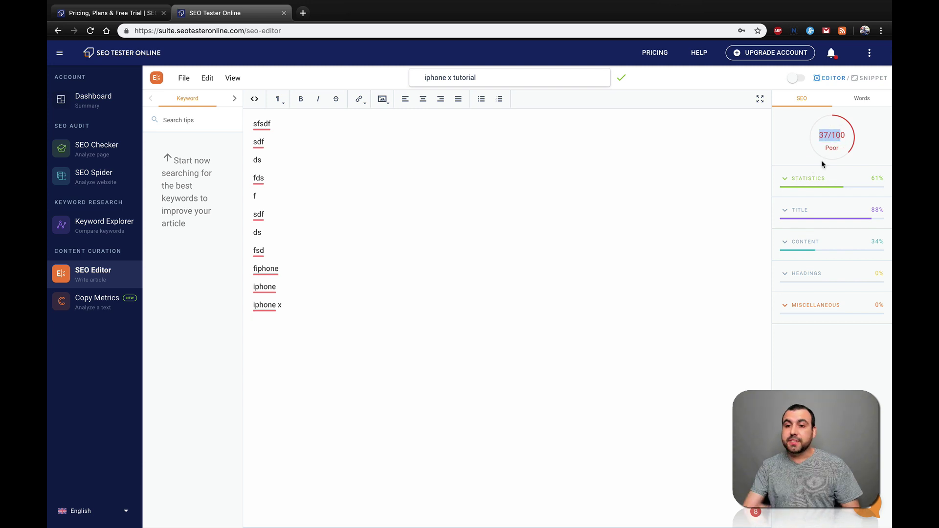
{"action": "left_click", "coordinate": [783, 181]}
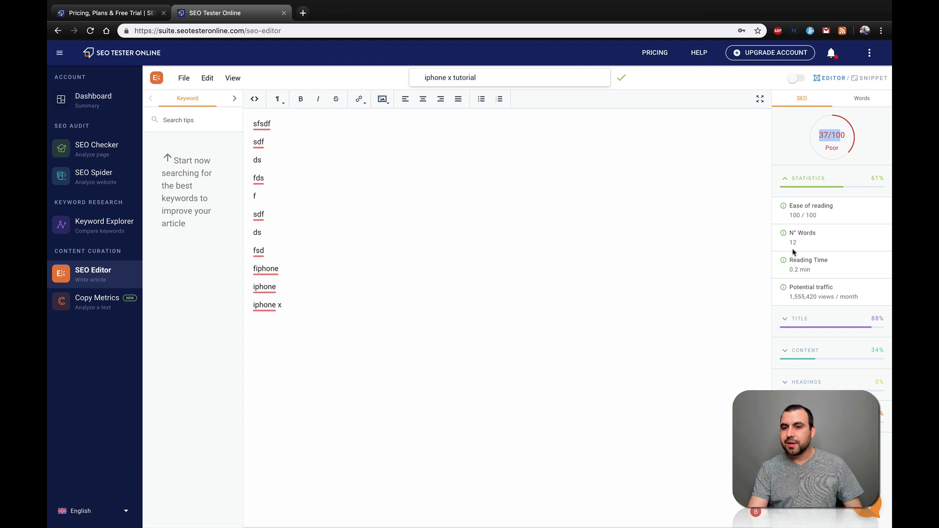
{"action": "left_click_drag", "start_coordinate": [788, 244], "coordinate": [812, 246]}
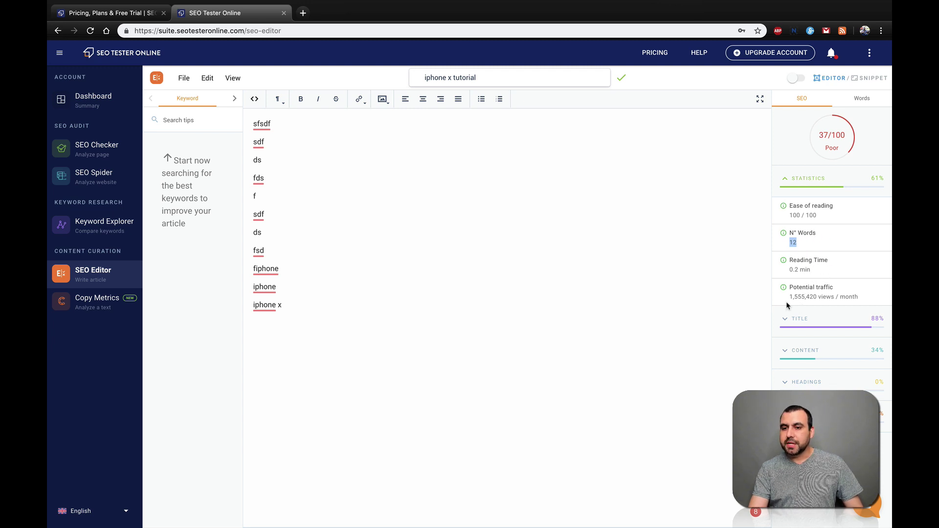
{"action": "left_click", "coordinate": [783, 179]}
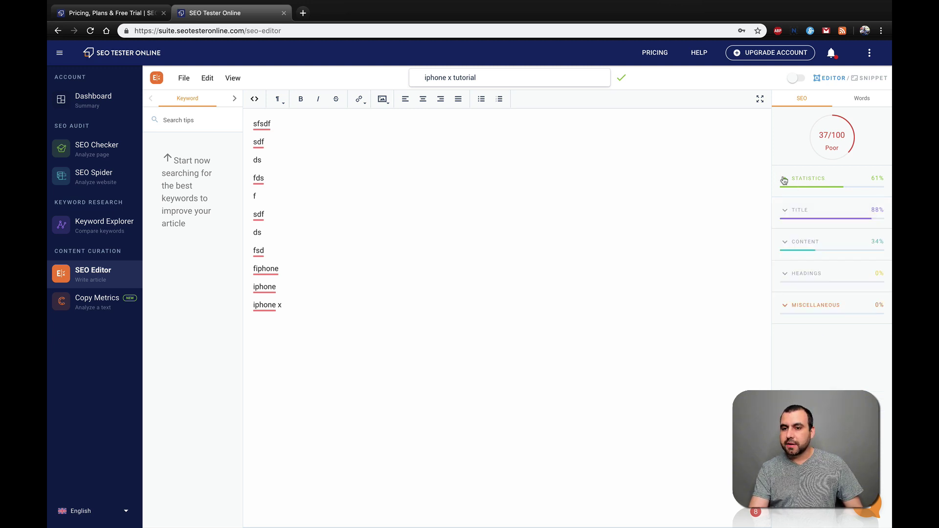
{"action": "left_click", "coordinate": [791, 211]}
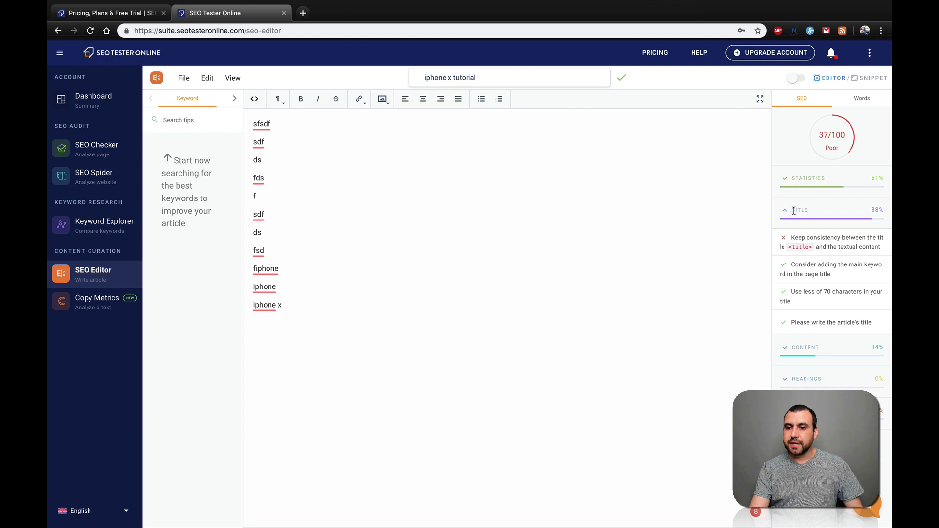
{"action": "left_click", "coordinate": [784, 179]}
{"action": "left_click", "coordinate": [784, 179]}
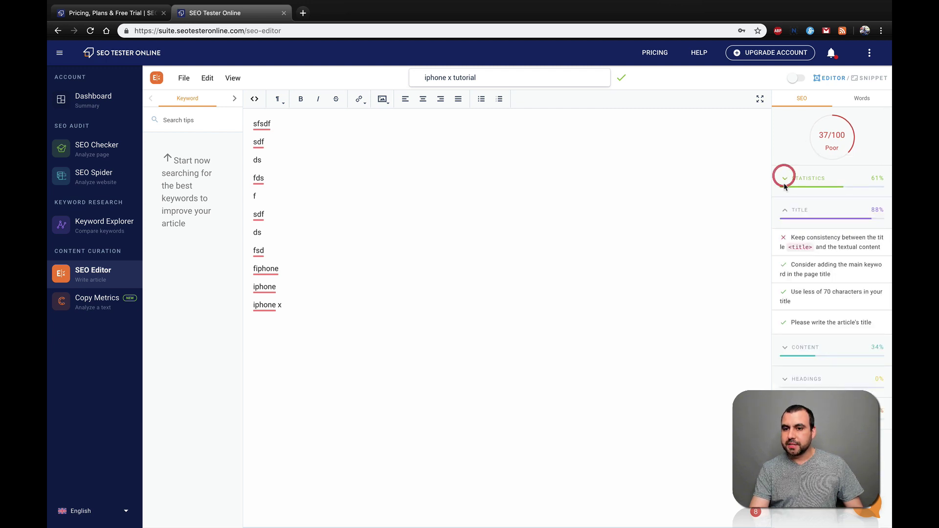
{"action": "left_click", "coordinate": [784, 210]}
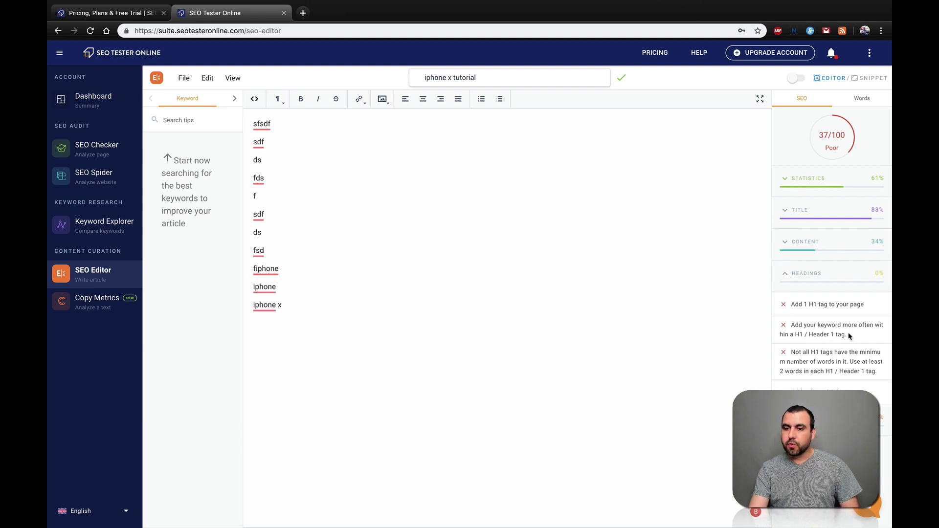
{"action": "left_click", "coordinate": [785, 274]}
{"action": "left_click", "coordinate": [785, 306]}
{"action": "left_click", "coordinate": [785, 306]}
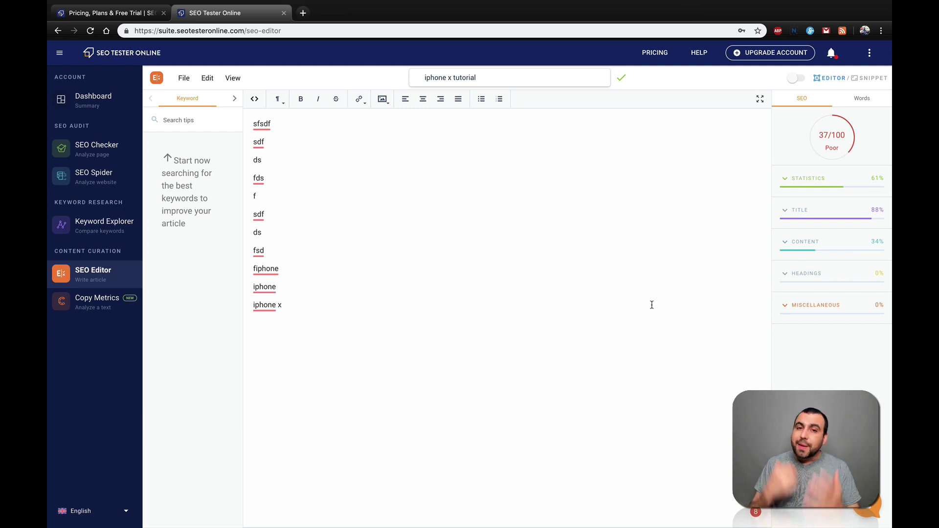
Step: Open Copy Metrics and keep United States as the search country
{"action": "left_click", "coordinate": [104, 305]}
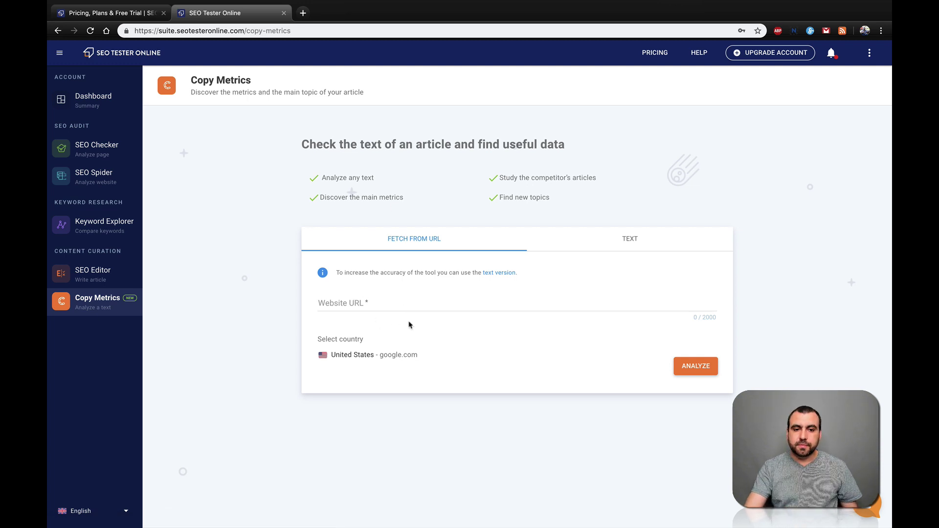
{"action": "left_click", "coordinate": [339, 355]}
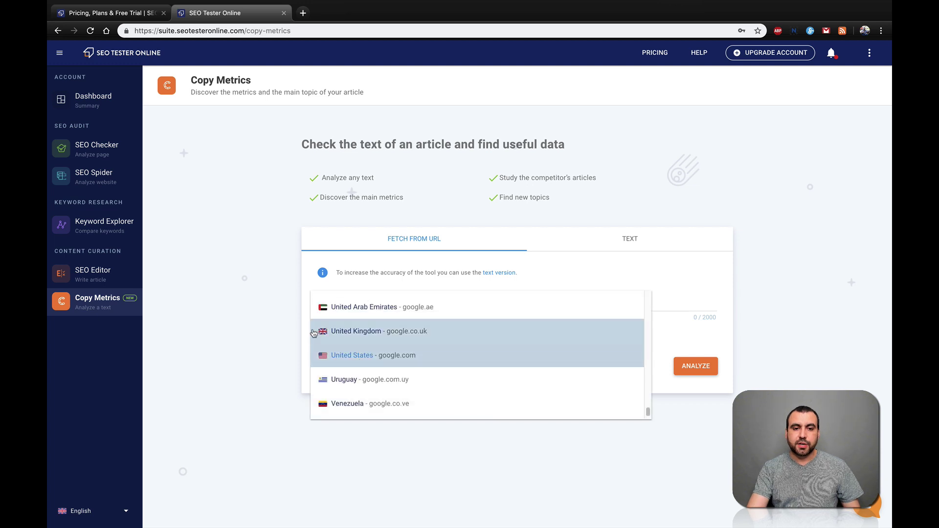
{"action": "left_click", "coordinate": [271, 333]}
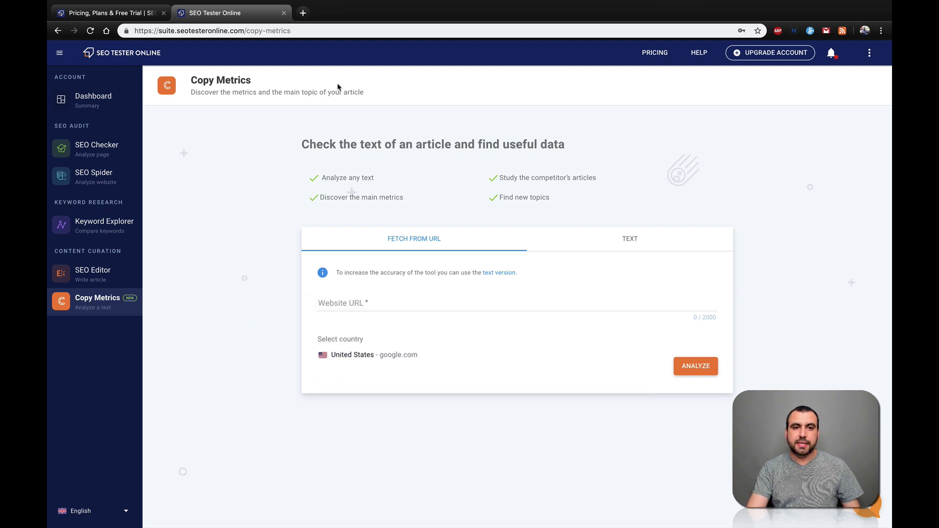
Step: Search hootsuite in a new tab, open the blog's Facebook likes article and copy its URL
{"action": "left_click", "coordinate": [303, 13]}
{"action": "type", "text": "hootsuite"}
{"action": "key", "text": "Return"}
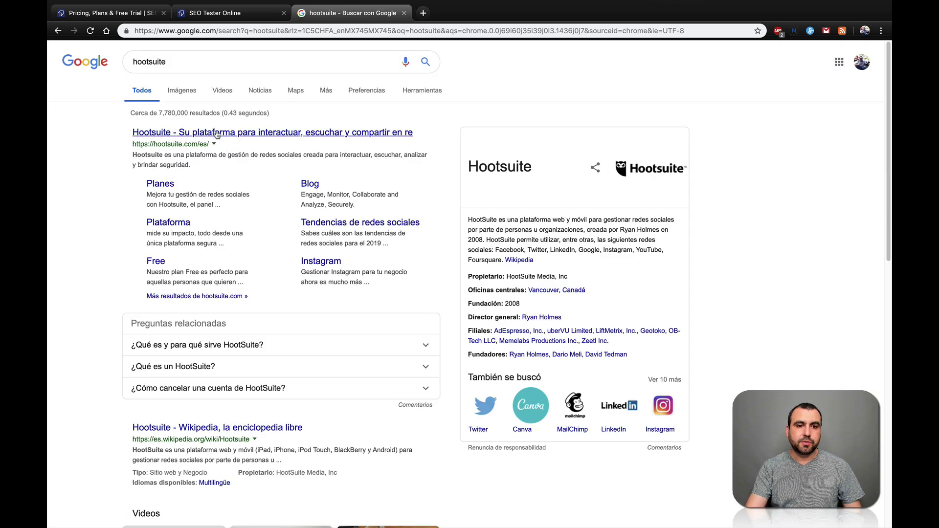
{"action": "left_click", "coordinate": [310, 185]}
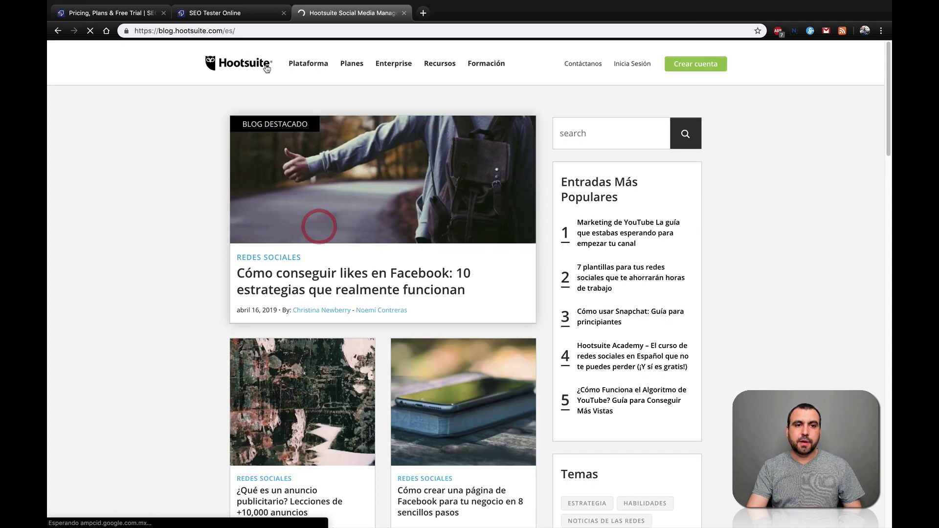
{"action": "left_click", "coordinate": [319, 227]}
{"action": "left_click", "coordinate": [260, 30]}
{"action": "key", "text": "ctrl+c"}
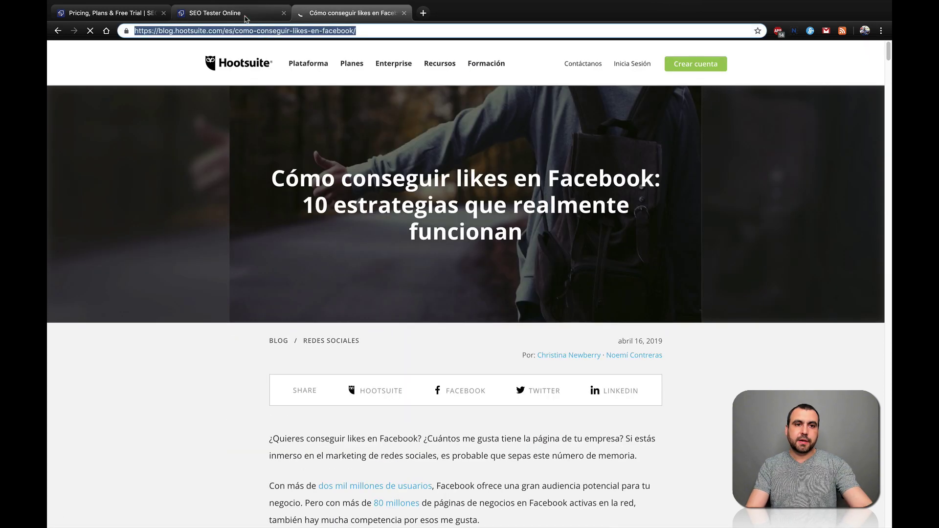
Step: Paste the article URL into Copy Metrics' Website URL field and analyse it
{"action": "left_click", "coordinate": [242, 13]}
{"action": "left_click", "coordinate": [354, 294]}
{"action": "key", "text": "ctrl+v"}
{"action": "left_click", "coordinate": [707, 371]}
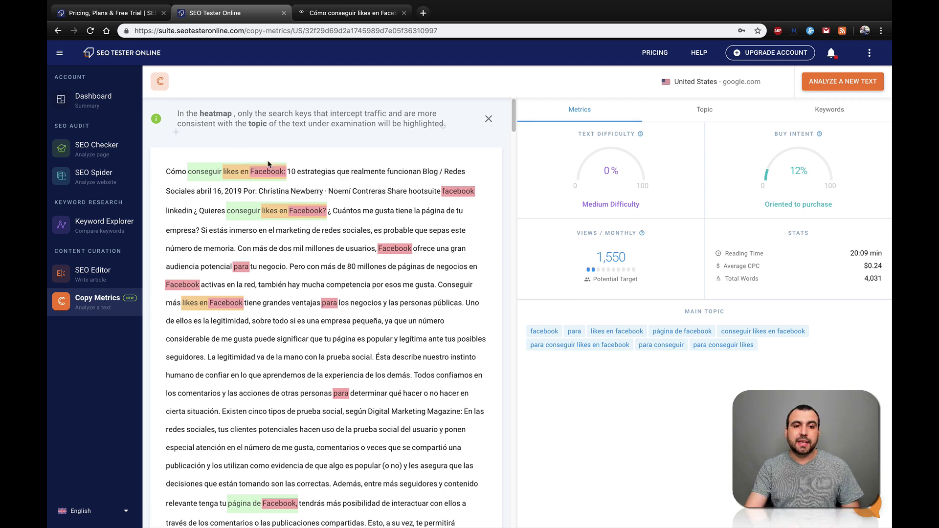
Step: Compare the keyword heatmap with the original Hootsuite article, then highlight the main topic keywords
{"action": "mouse_move", "coordinate": [228, 170]}
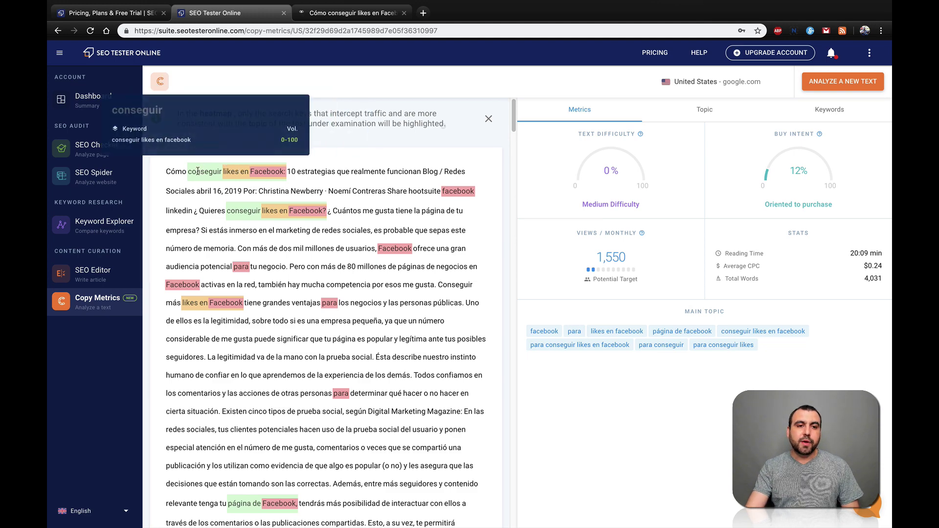
{"action": "scroll", "coordinate": [320, 288], "scroll_direction": "down", "scroll_amount": 10}
{"action": "scroll", "coordinate": [320, 288], "scroll_direction": "down", "scroll_amount": 10}
{"action": "left_click", "coordinate": [334, 14]}
{"action": "scroll", "coordinate": [349, 128], "scroll_direction": "down", "scroll_amount": 20}
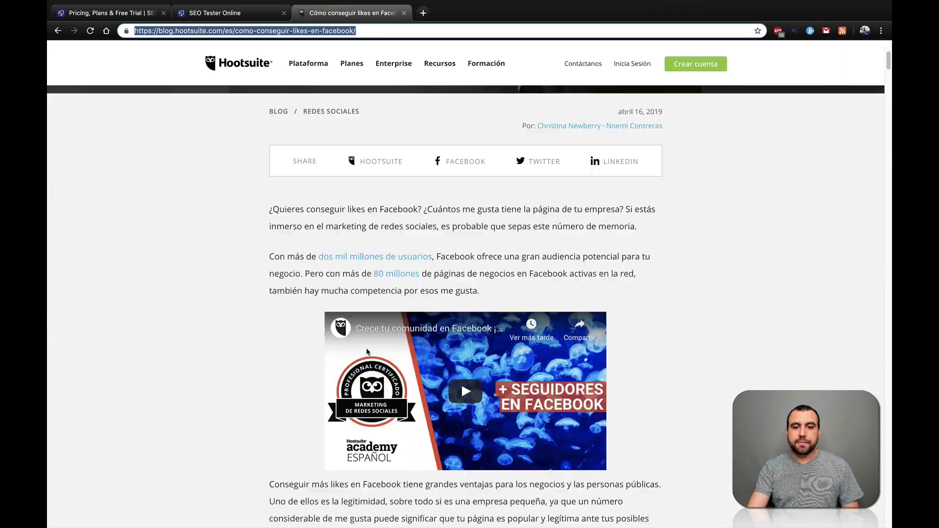
{"action": "scroll", "coordinate": [367, 351], "scroll_direction": "down", "scroll_amount": 4}
{"action": "scroll", "coordinate": [462, 339], "scroll_direction": "up", "scroll_amount": 20}
{"action": "left_click", "coordinate": [240, 20]}
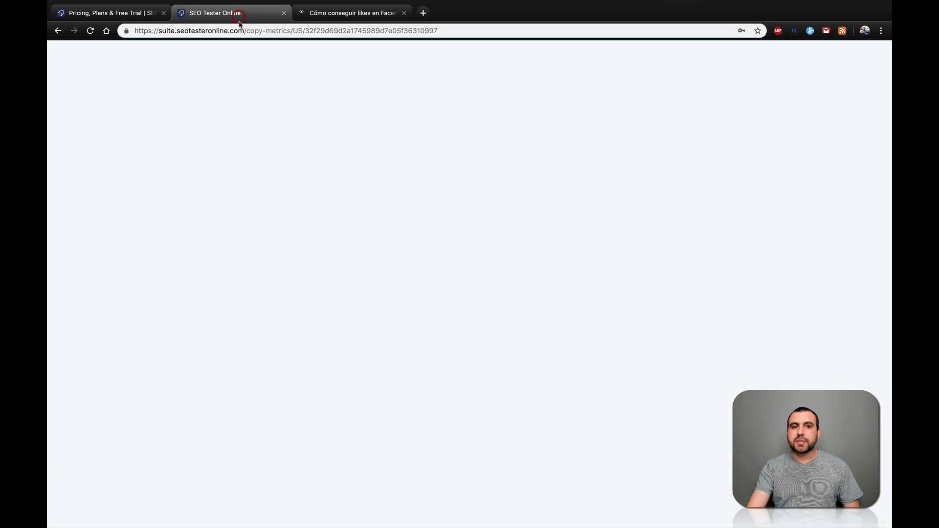
{"action": "scroll", "coordinate": [453, 322], "scroll_direction": "up", "scroll_amount": 10}
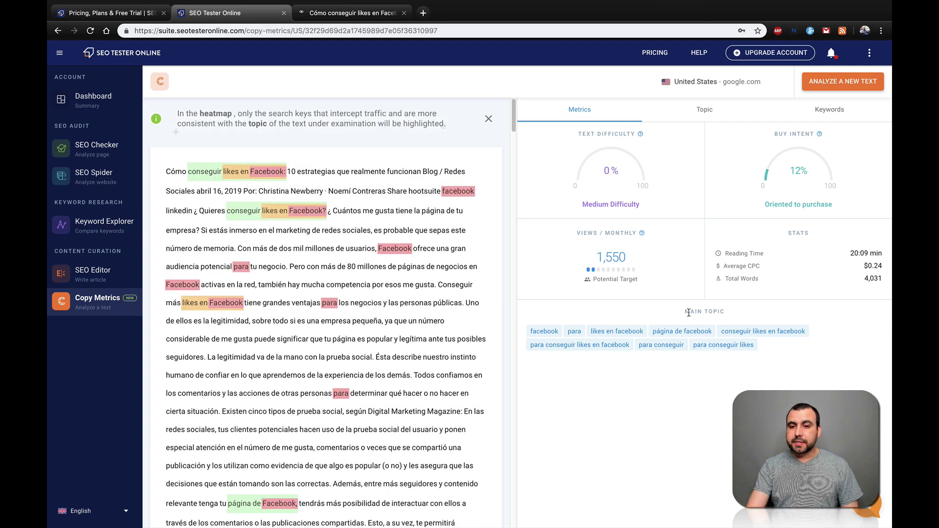
{"action": "left_click_drag", "start_coordinate": [689, 312], "coordinate": [739, 313]}
{"action": "left_click", "coordinate": [737, 313]}
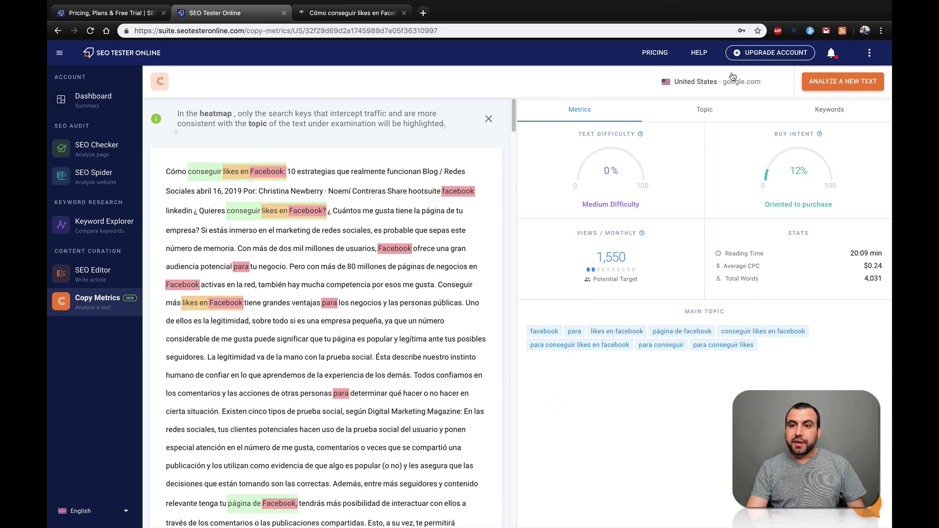
{"action": "mouse_move", "coordinate": [670, 235]}
{"action": "left_click", "coordinate": [654, 411]}
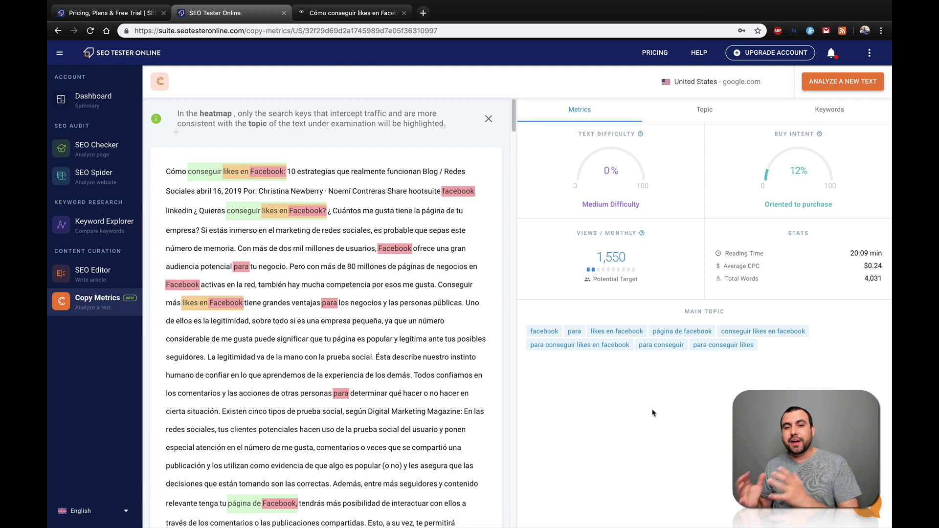